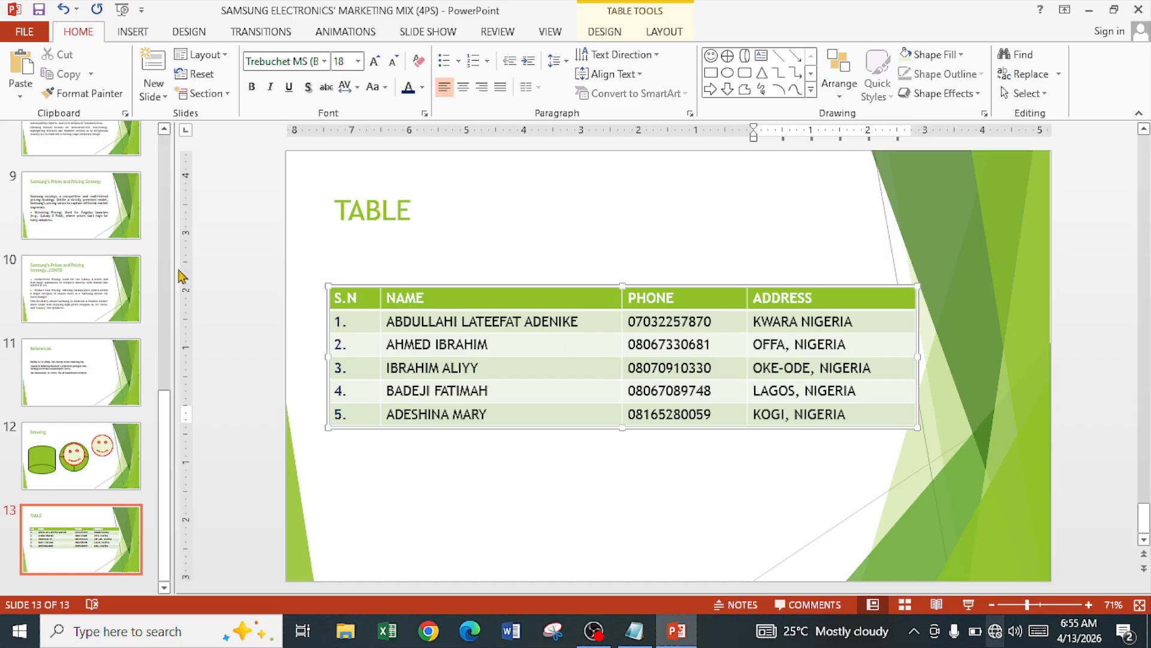
- Apply the orange Medium table style with banded rows to the contact table on slide 13
{"action": "left_click", "coordinate": [464, 328]}
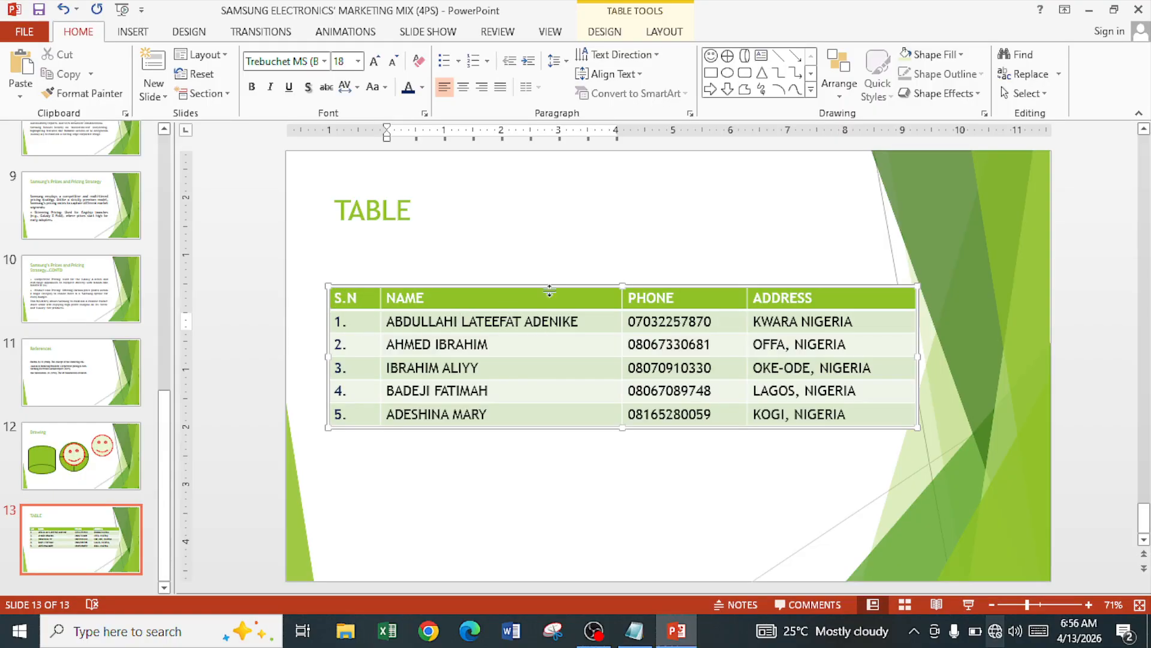
{"action": "left_click", "coordinate": [605, 32]}
{"action": "left_click", "coordinate": [663, 33]}
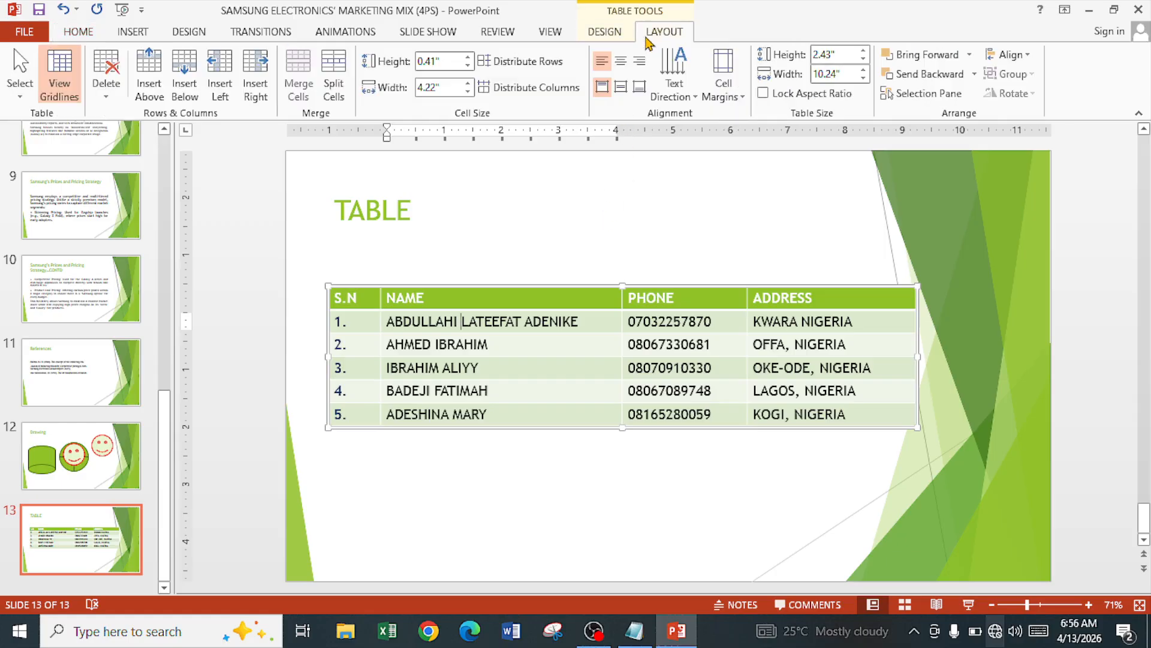
{"action": "left_click", "coordinate": [621, 33]}
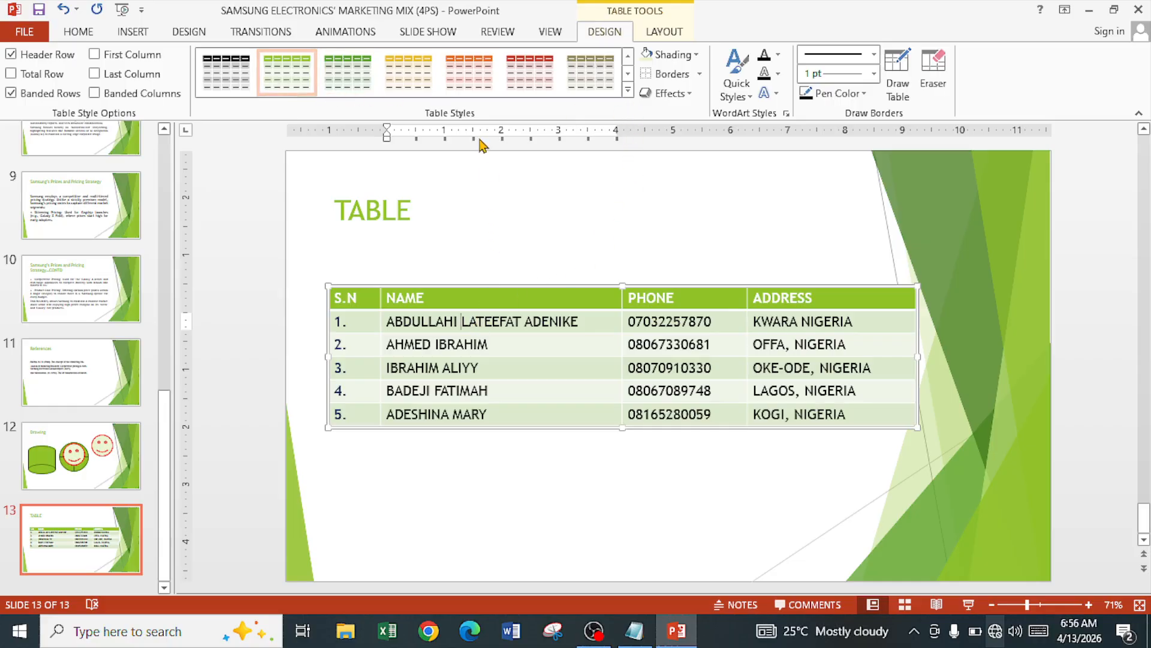
{"action": "left_click", "coordinate": [480, 81]}
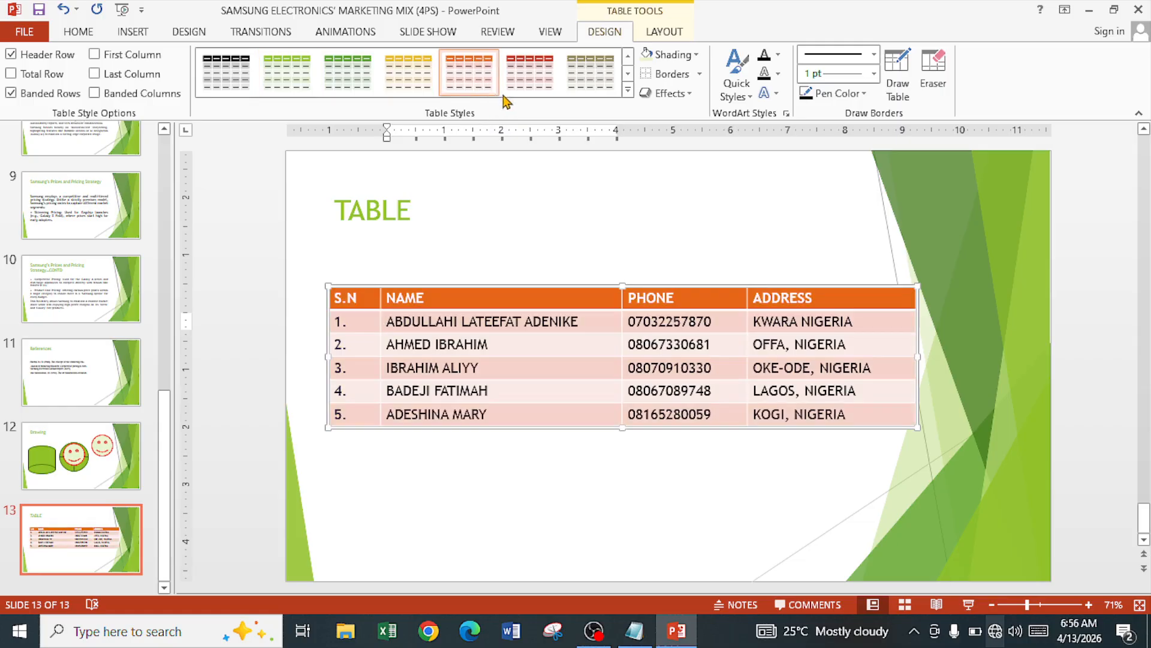
- Try the red, orange and gold themed Best Match styles and the plain black grid style on the table
{"action": "left_click", "coordinate": [627, 91]}
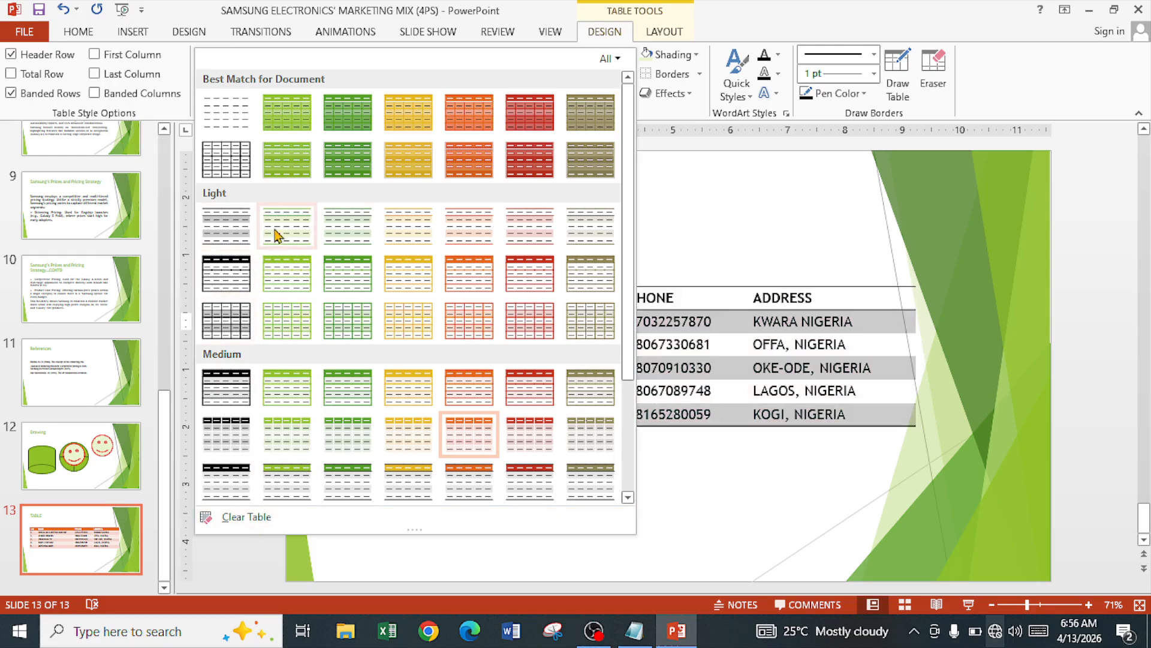
{"action": "left_click", "coordinate": [544, 172]}
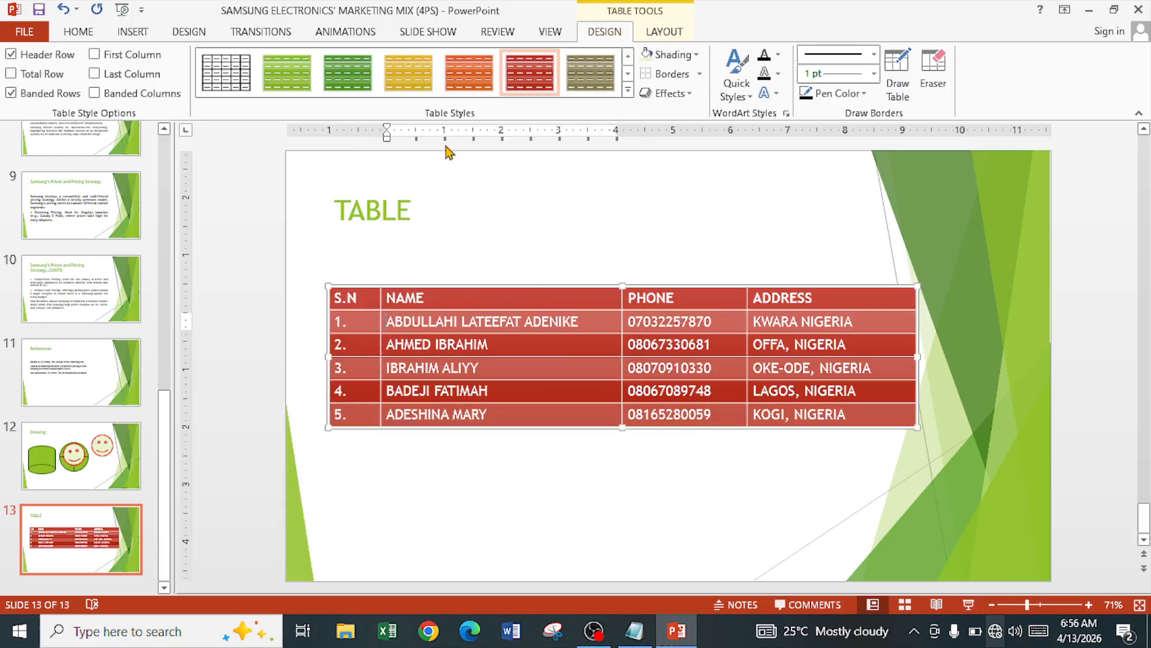
{"action": "left_click", "coordinate": [485, 96]}
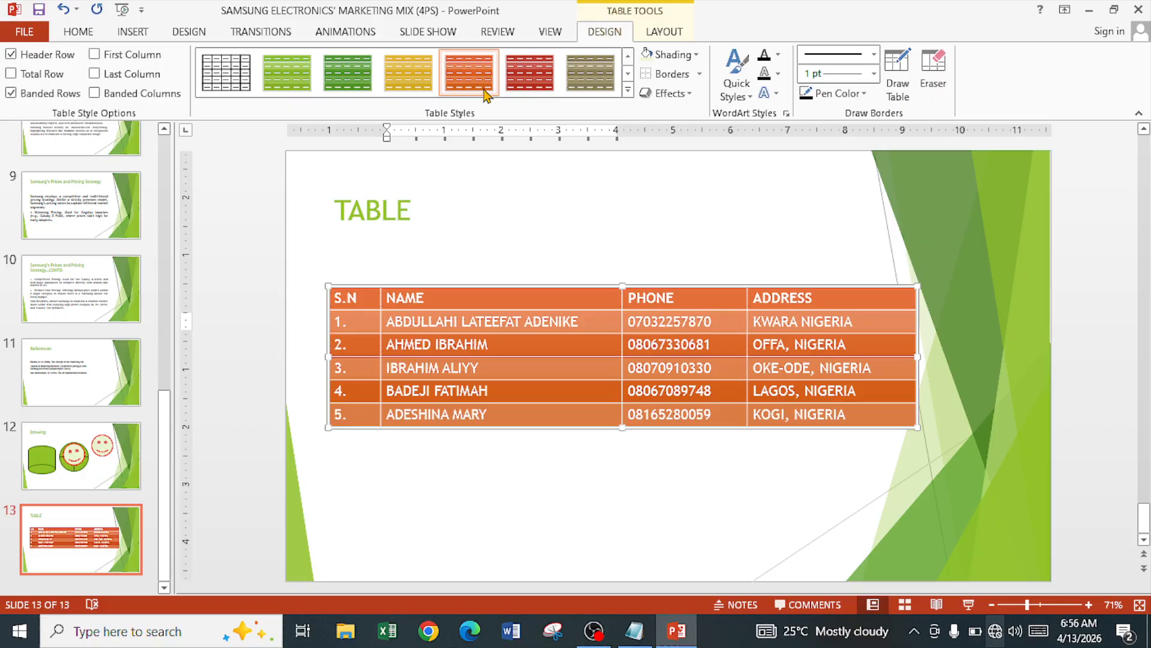
{"action": "left_click", "coordinate": [412, 84]}
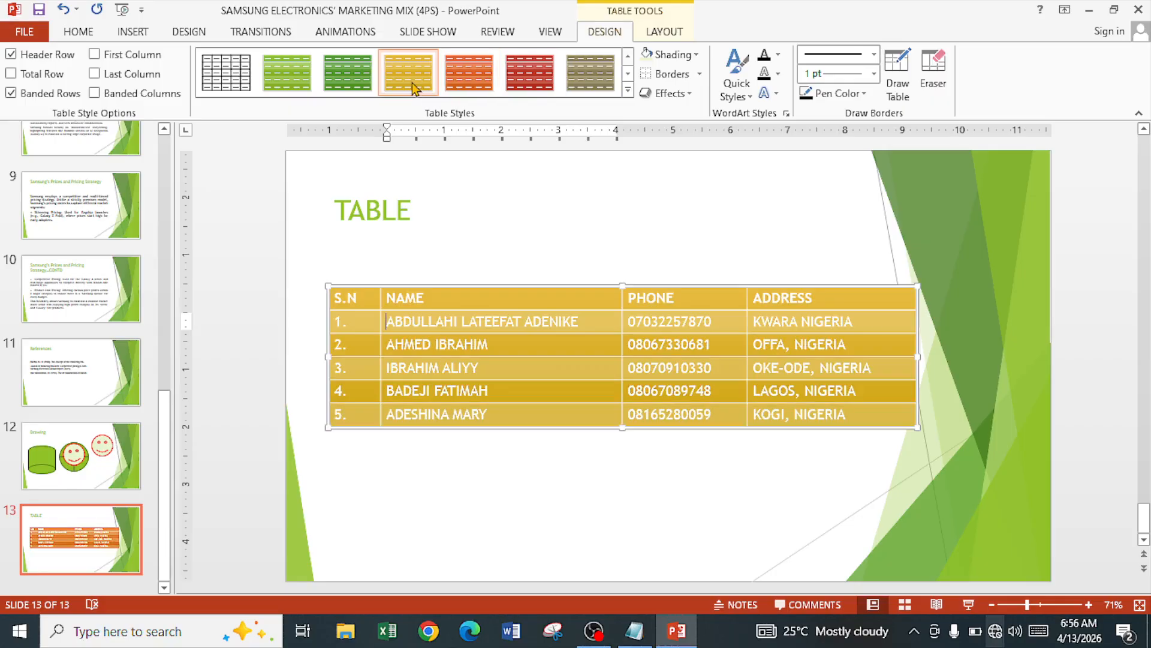
{"action": "left_click", "coordinate": [232, 84]}
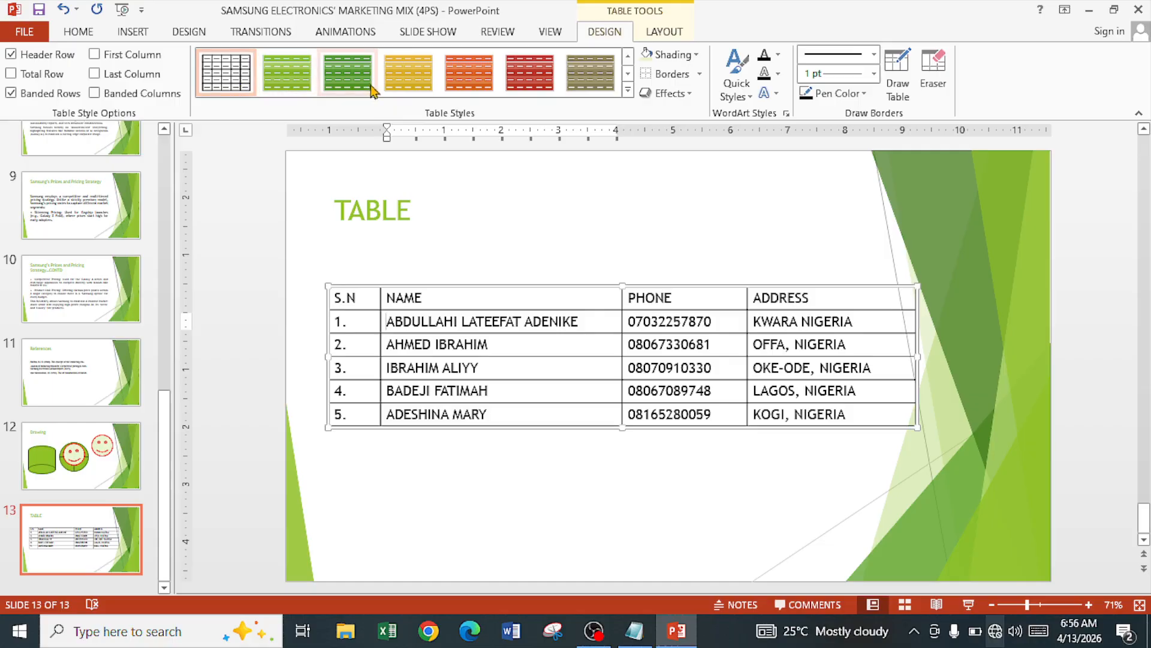
- Apply the red Light table style with a solid header row and horizontal row lines
{"action": "left_click", "coordinate": [628, 90]}
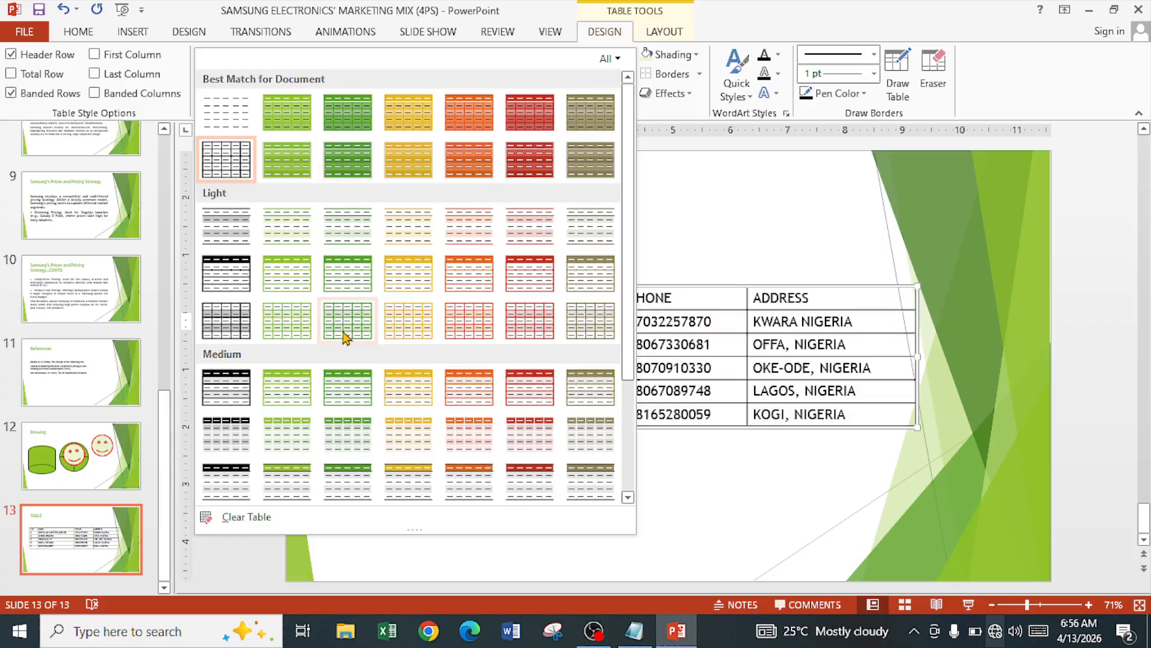
{"action": "left_click", "coordinate": [522, 277]}
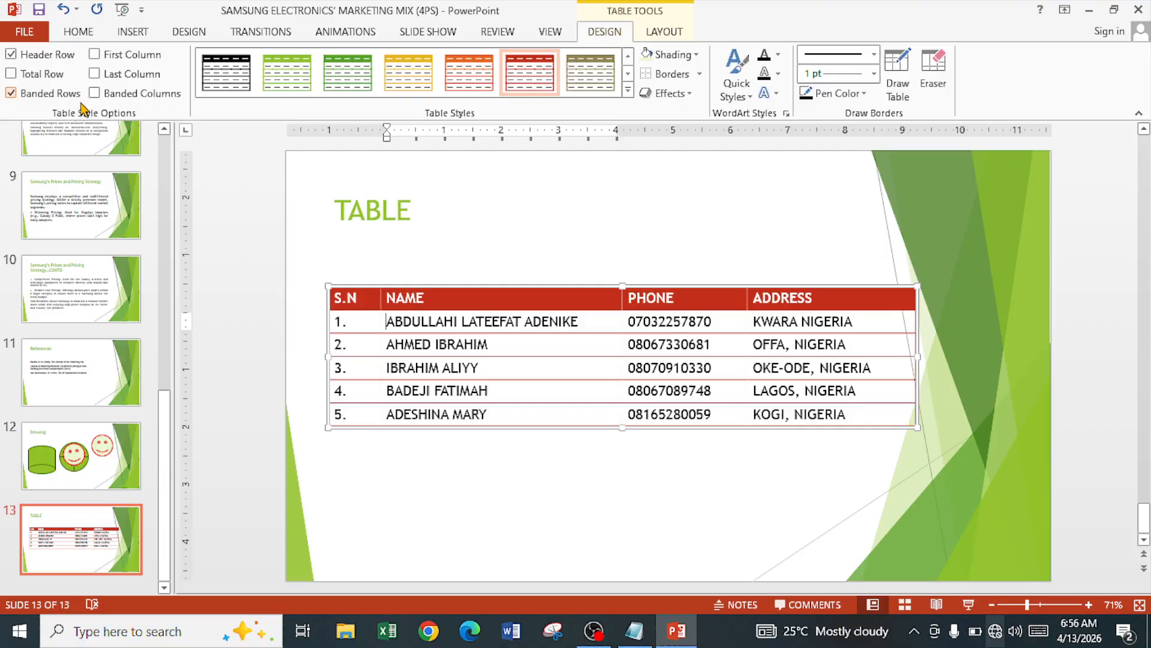
- Toggle the table's Header Row option off and on, then enable First Column, Last Column and Banded Columns
{"action": "left_click", "coordinate": [11, 55]}
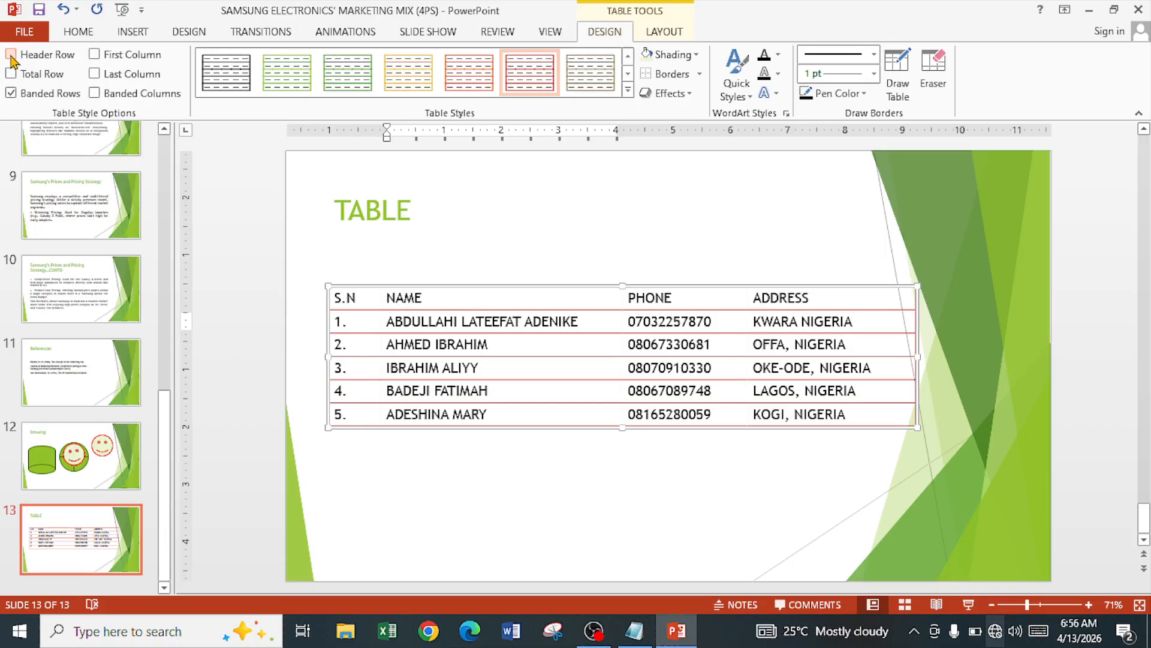
{"action": "left_click", "coordinate": [10, 57]}
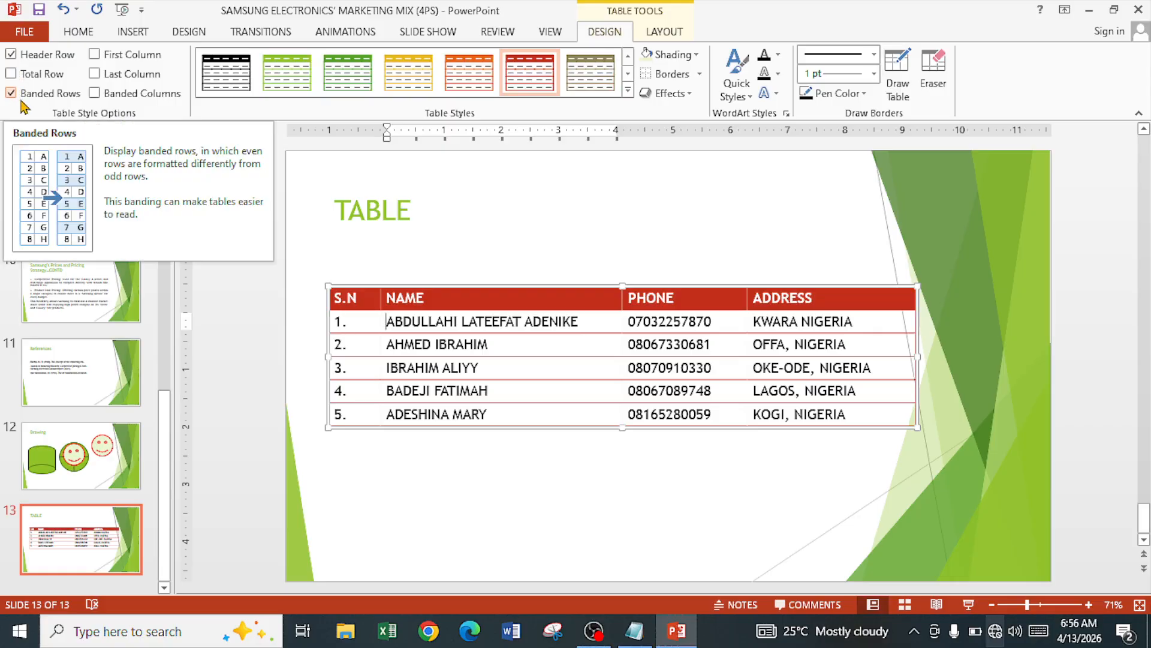
{"action": "left_click", "coordinate": [153, 58]}
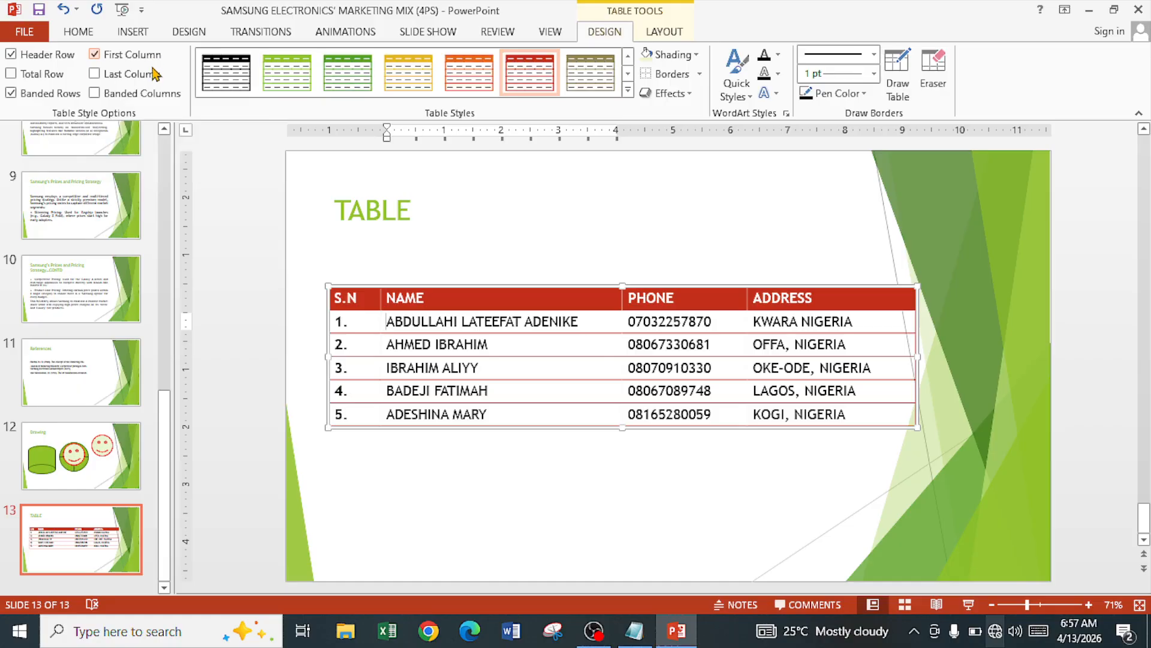
{"action": "left_click", "coordinate": [154, 75]}
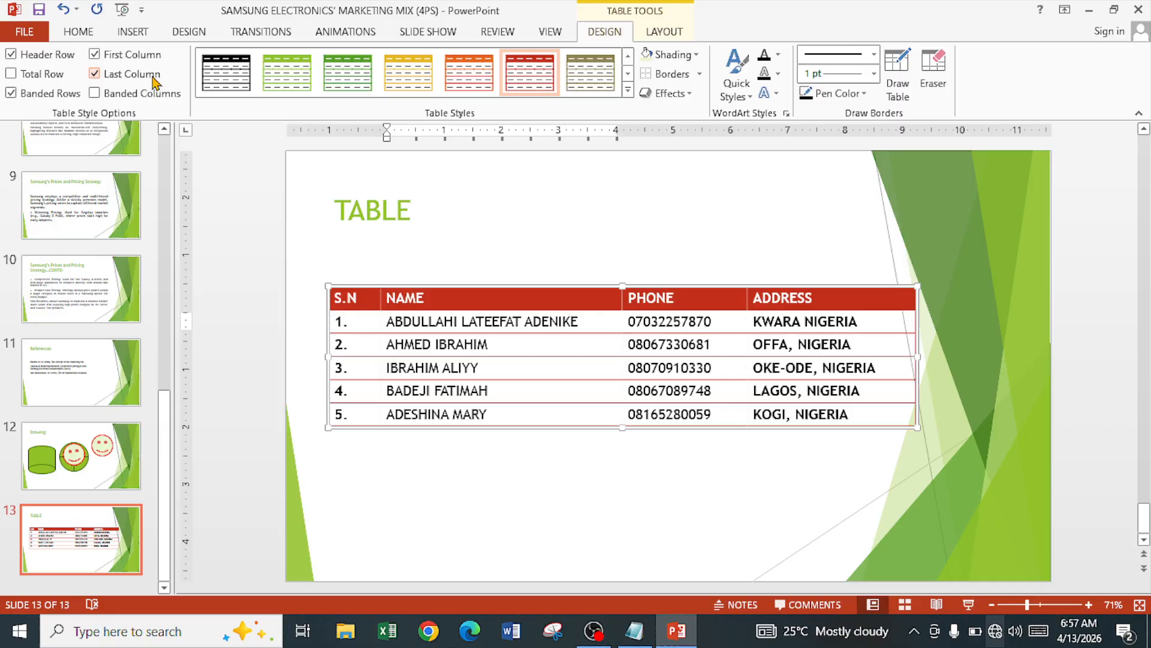
{"action": "left_click", "coordinate": [148, 99]}
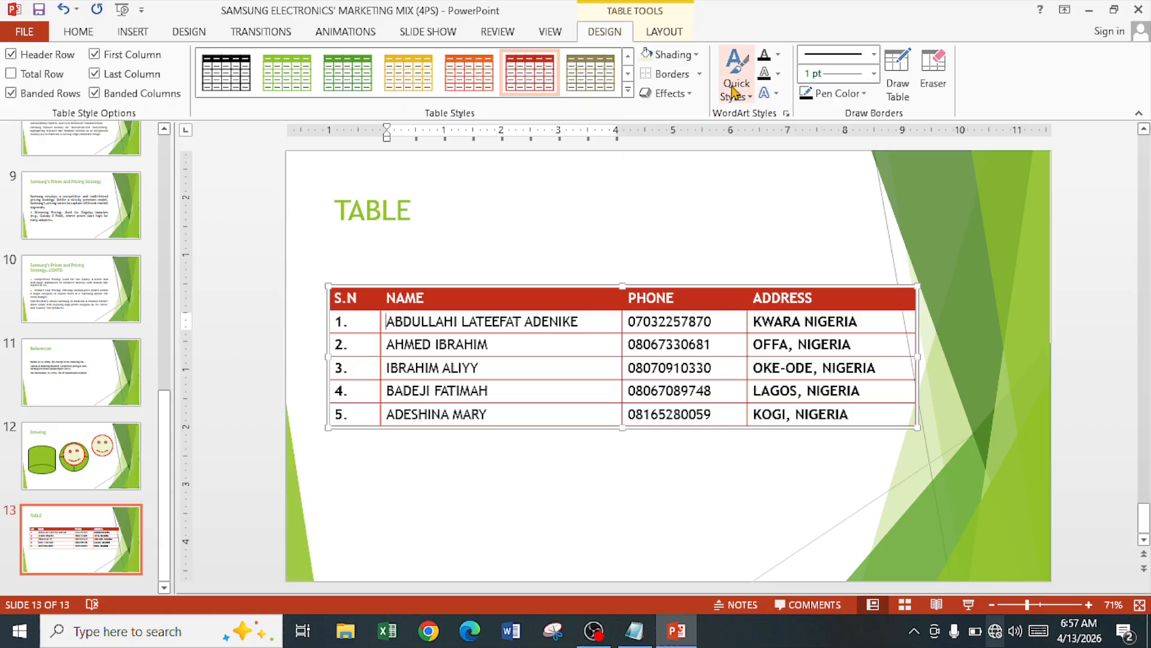
- Shade the table's entire header row with the standard Blue color
{"action": "left_click", "coordinate": [694, 56]}
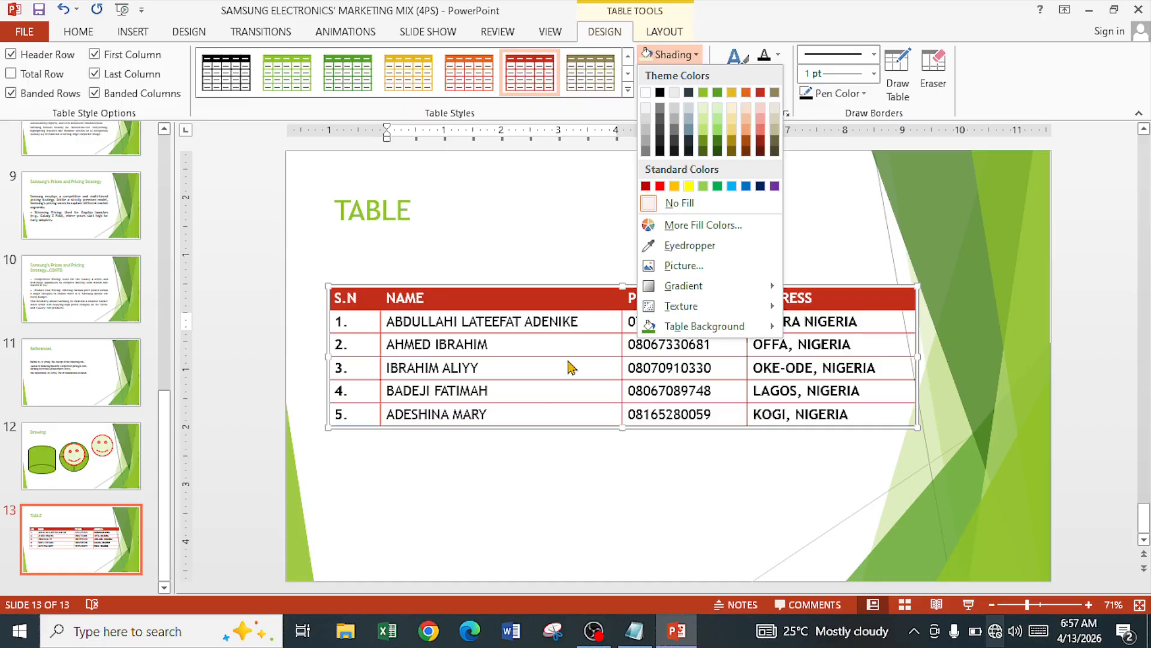
{"action": "left_click", "coordinate": [517, 312]}
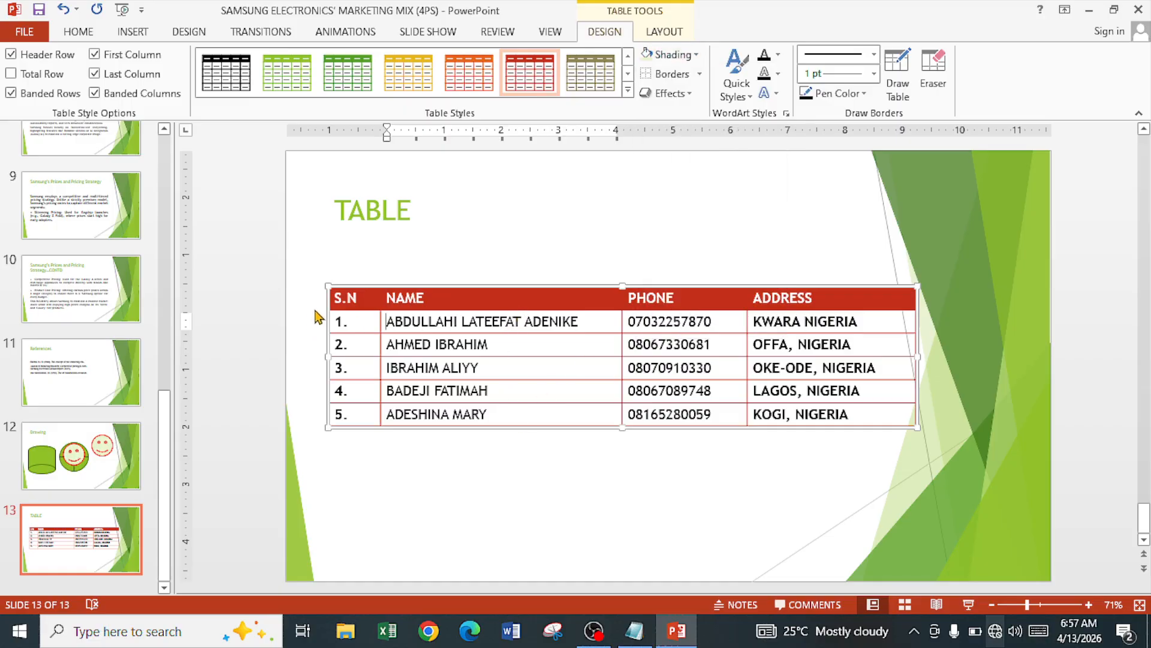
{"action": "mouse_move", "coordinate": [349, 293]}
{"action": "left_mouse_down"}
{"action": "mouse_move", "coordinate": [629, 327]}
{"action": "mouse_move", "coordinate": [820, 305]}
{"action": "left_mouse_up"}
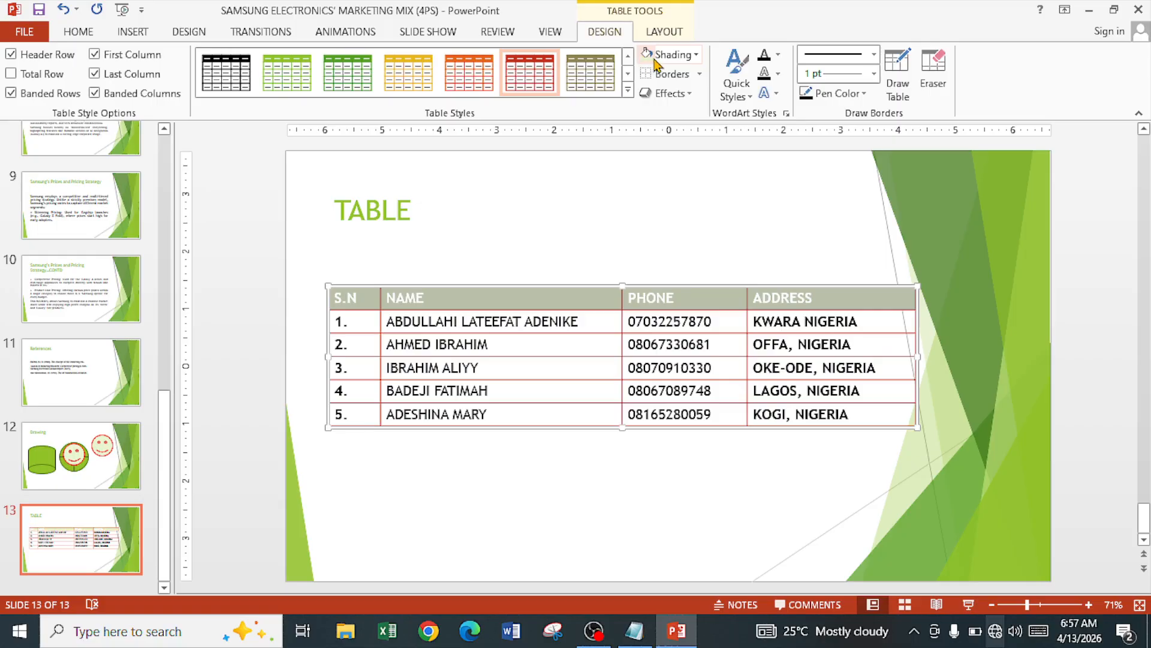
{"action": "left_click", "coordinate": [671, 55]}
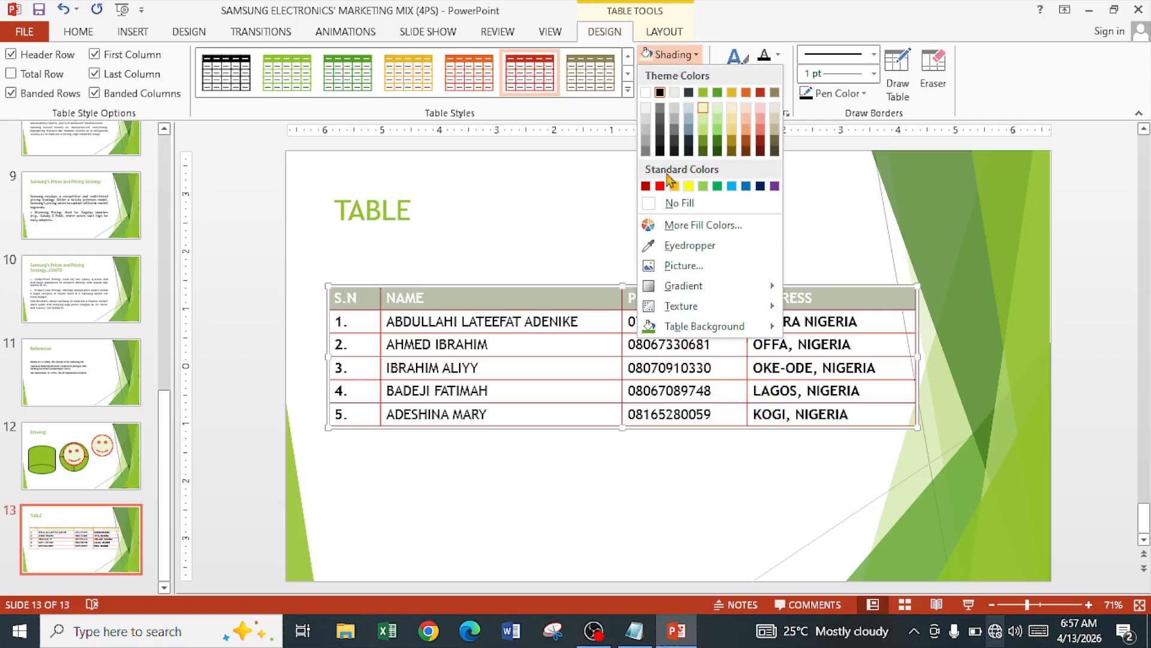
{"action": "left_click", "coordinate": [745, 188]}
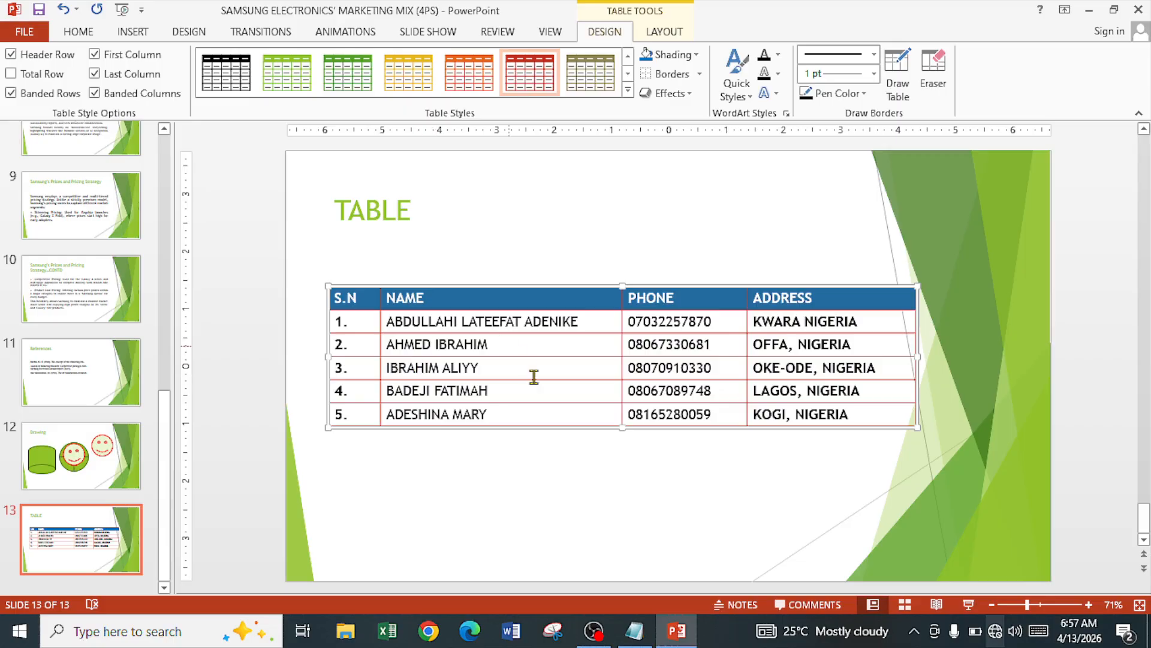
- Select the whole table and remove its borders with No Border
{"action": "left_click", "coordinate": [697, 74]}
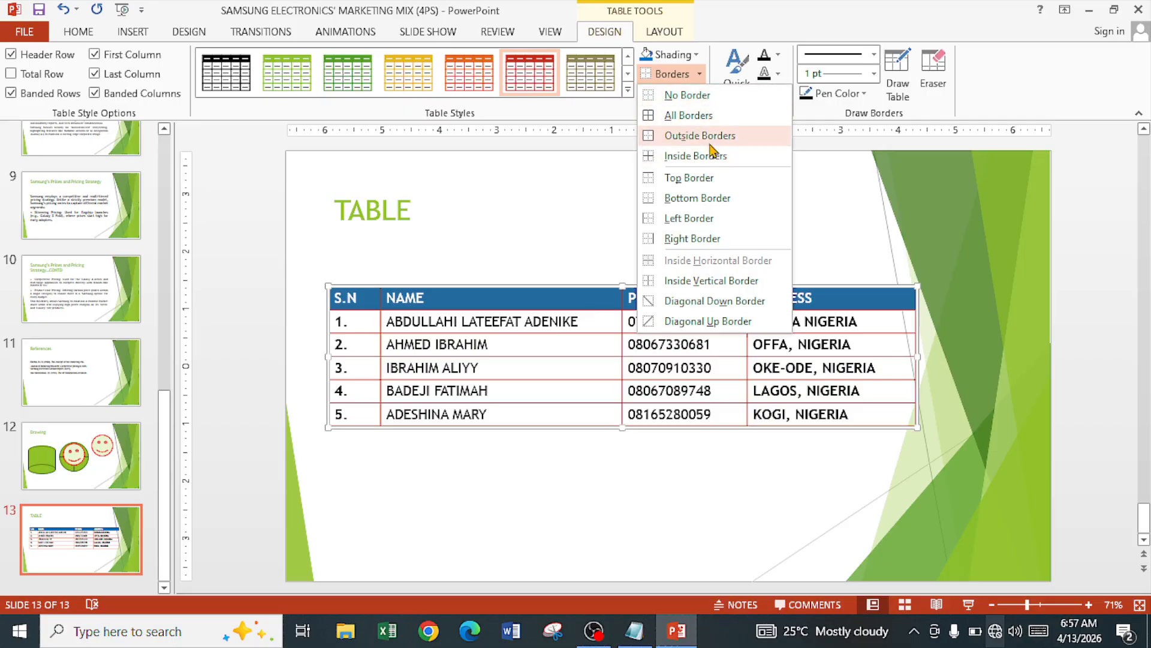
{"action": "left_click", "coordinate": [488, 326]}
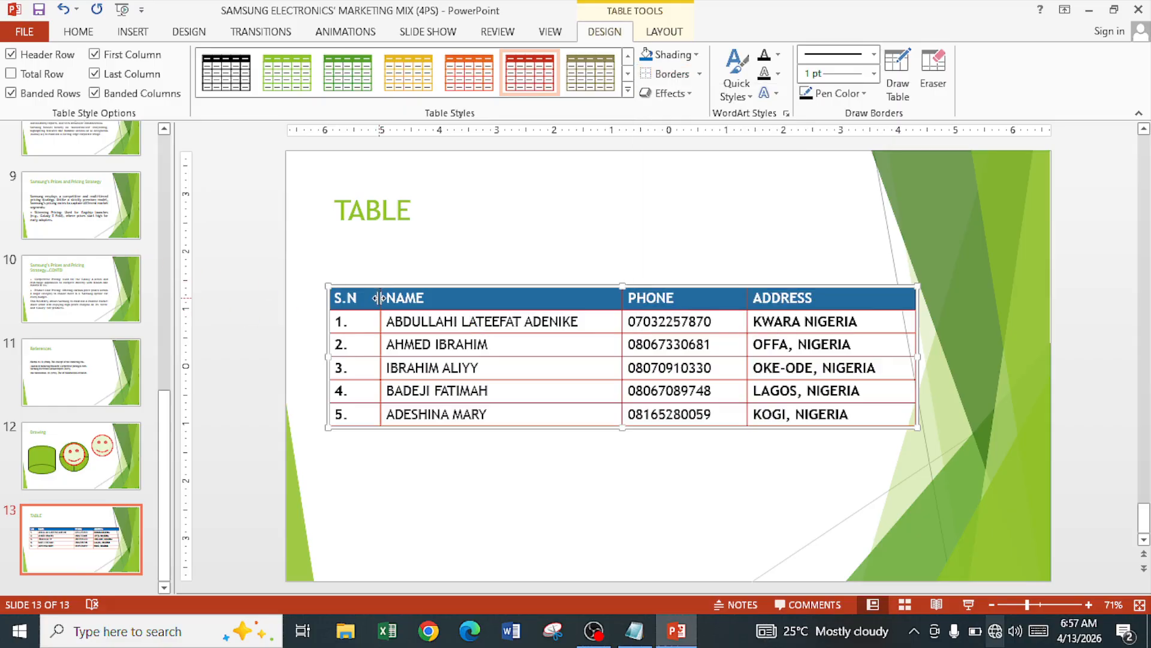
{"action": "left_click", "coordinate": [414, 302]}
{"action": "mouse_move", "coordinate": [368, 304]}
{"action": "left_mouse_down"}
{"action": "mouse_move", "coordinate": [494, 368]}
{"action": "mouse_move", "coordinate": [815, 413]}
{"action": "left_mouse_up"}
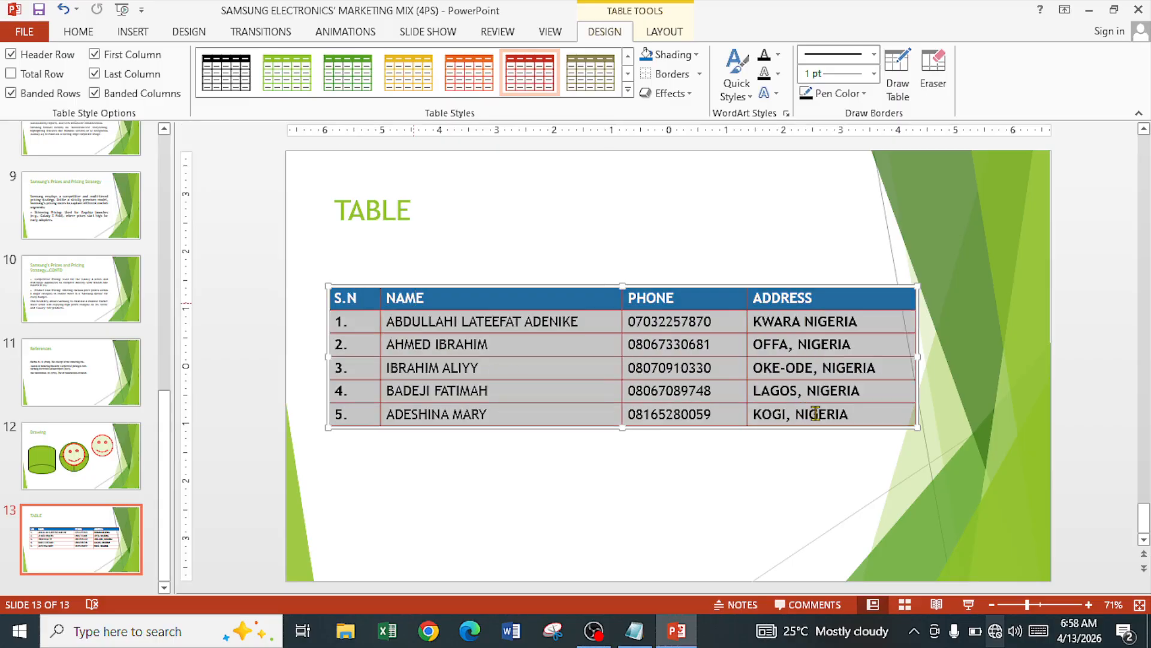
{"action": "left_click", "coordinate": [699, 74]}
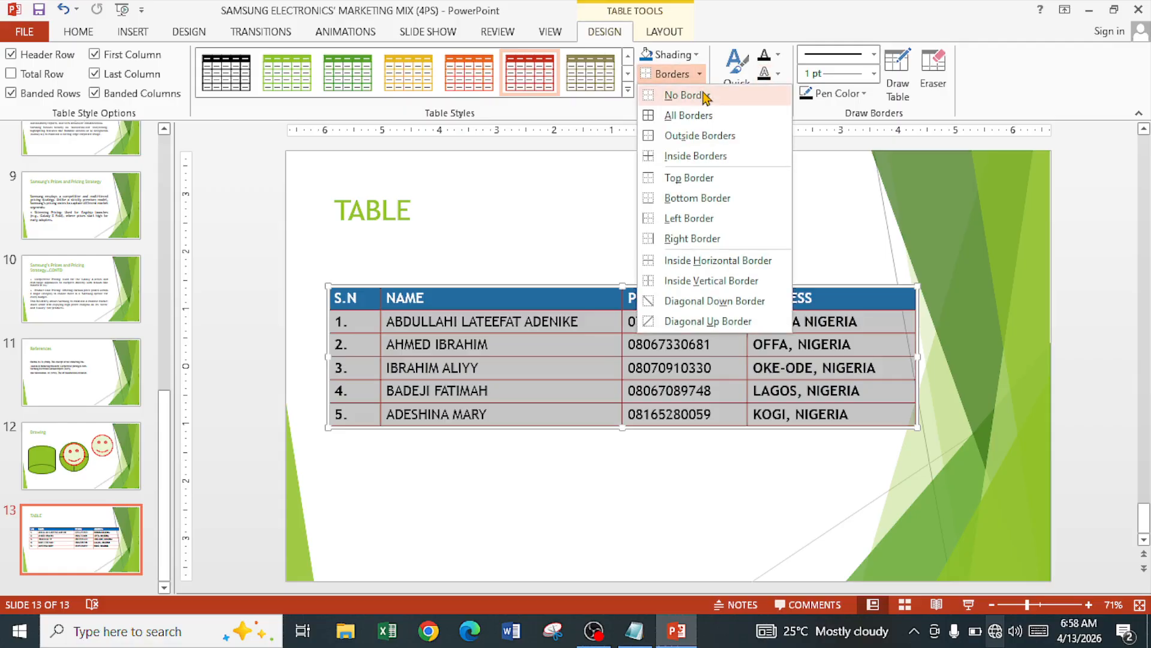
{"action": "left_click", "coordinate": [705, 95]}
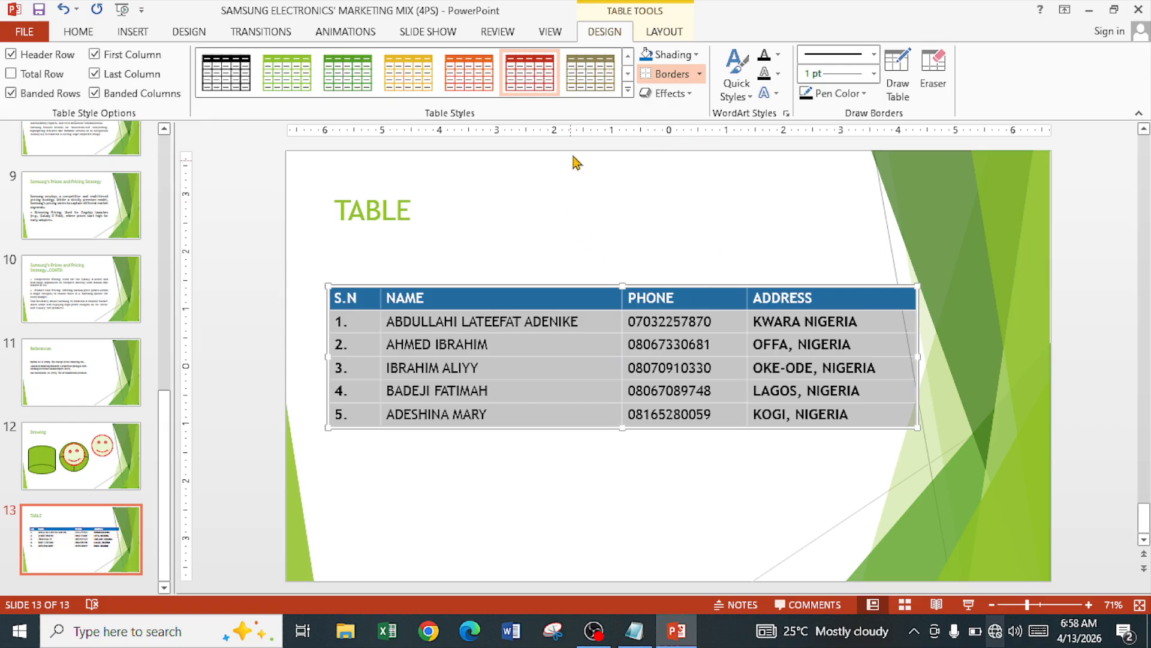
- Give the selected table Outside Borders first, followed by All Borders
{"action": "left_click", "coordinate": [700, 74]}
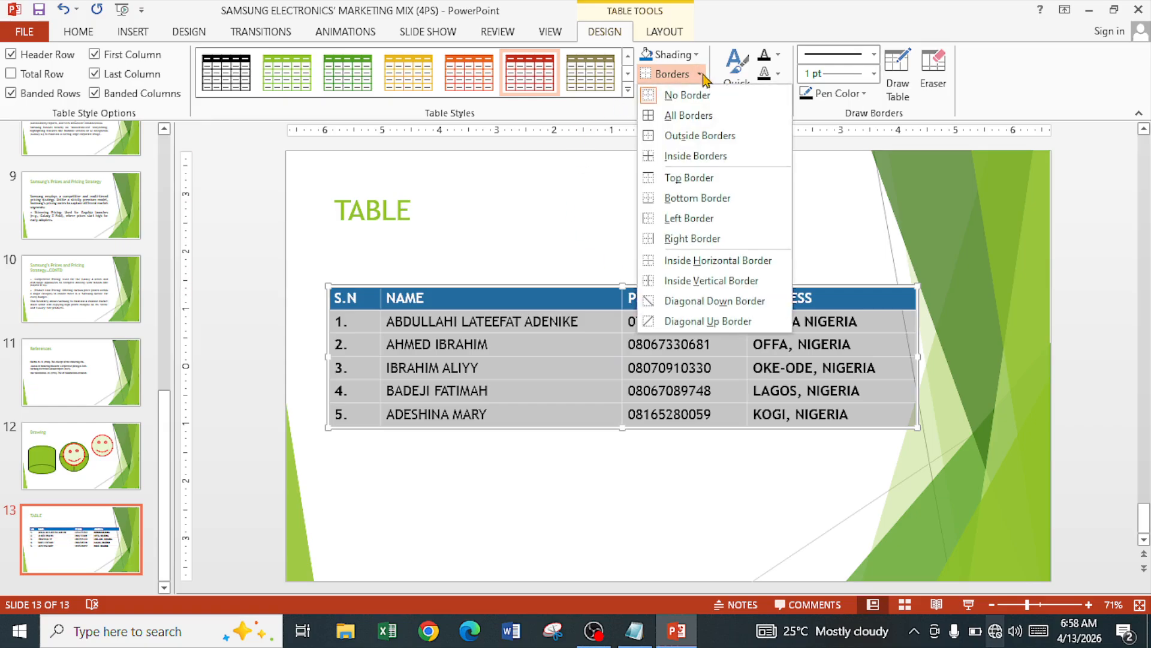
{"action": "left_click", "coordinate": [692, 137]}
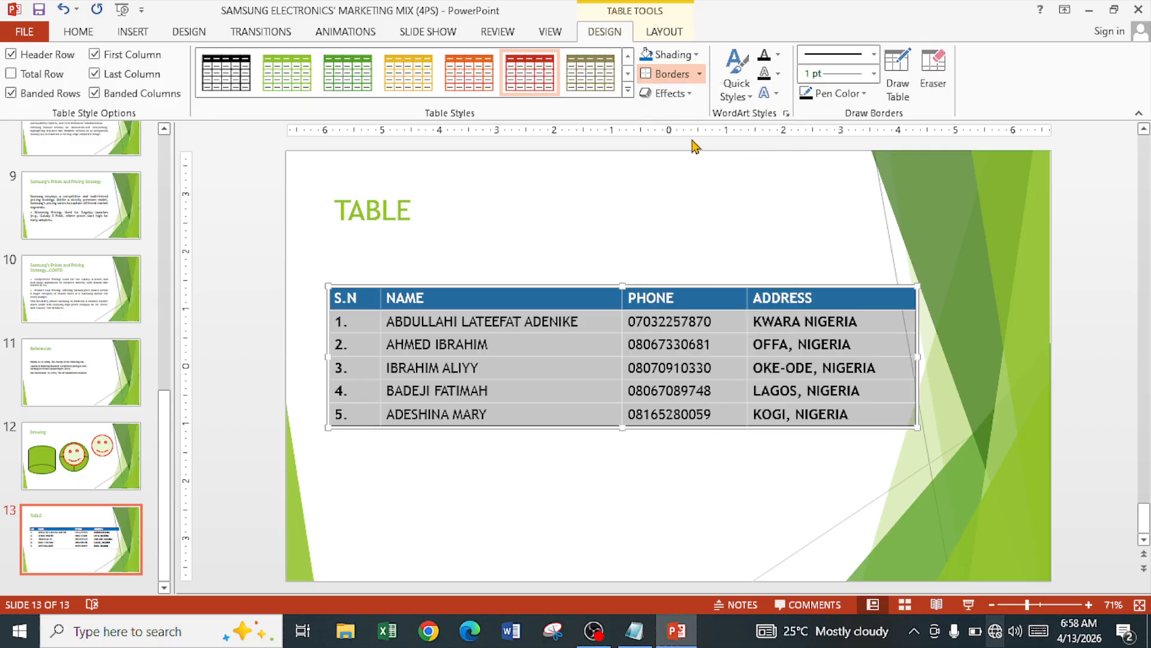
{"action": "left_click", "coordinate": [699, 74]}
{"action": "left_click", "coordinate": [675, 119]}
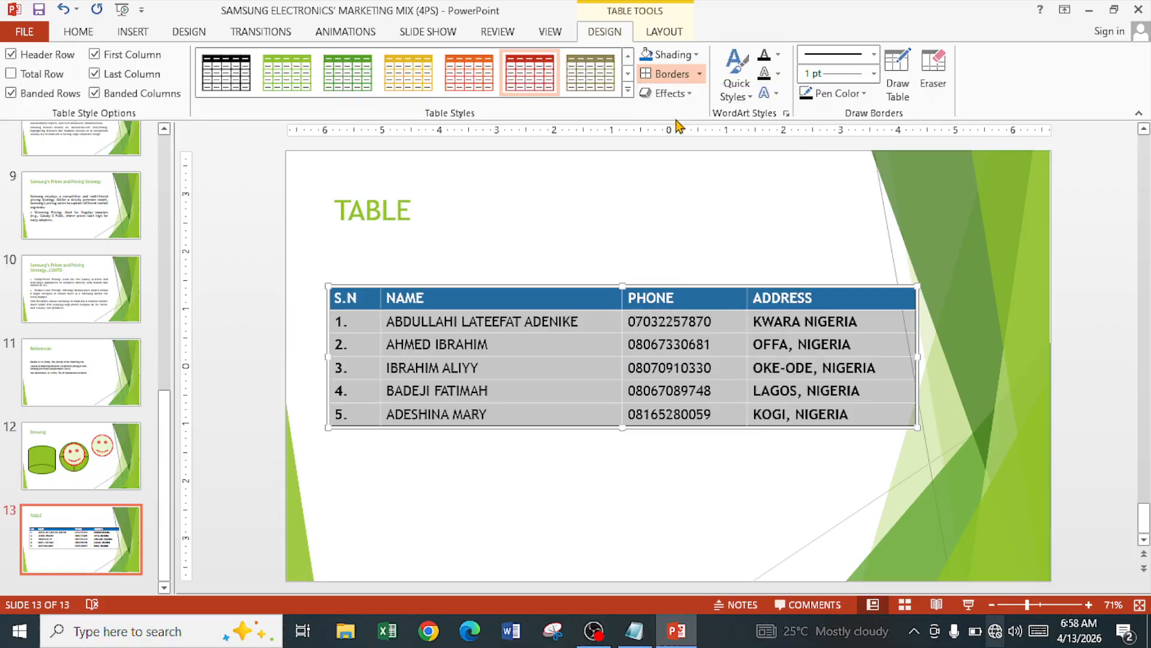
{"action": "left_click", "coordinate": [699, 74]}
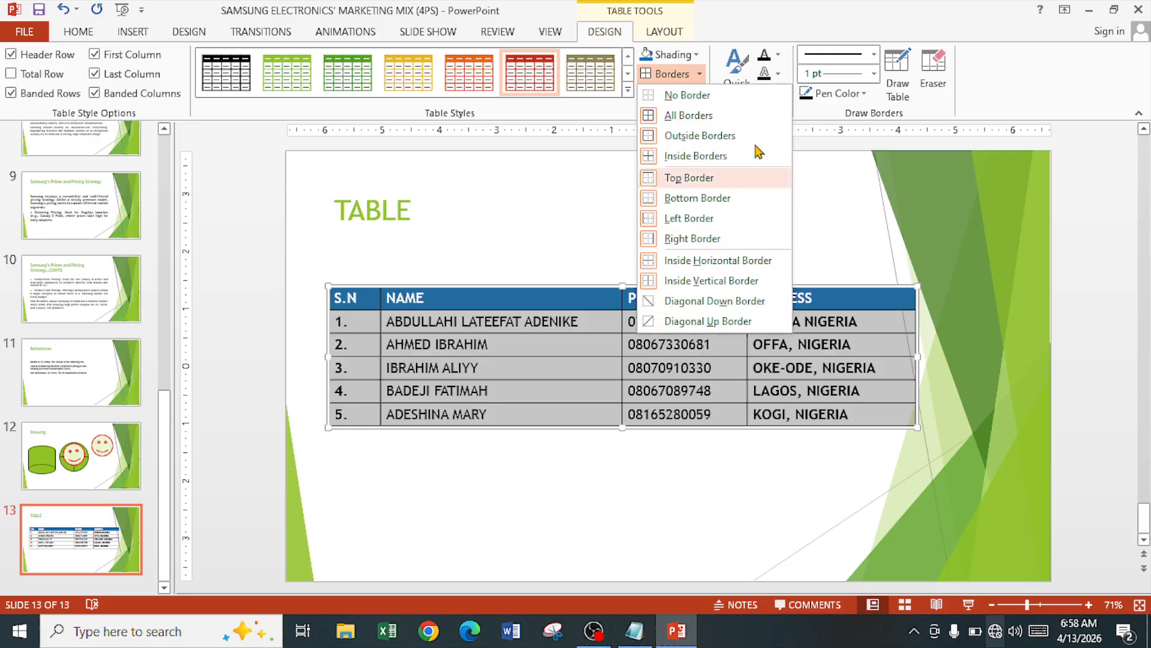
- Redraw the vertical border between the PHONE and ADDRESS columns below the header using the dash-dot-dot pen style
{"action": "left_click", "coordinate": [860, 55]}
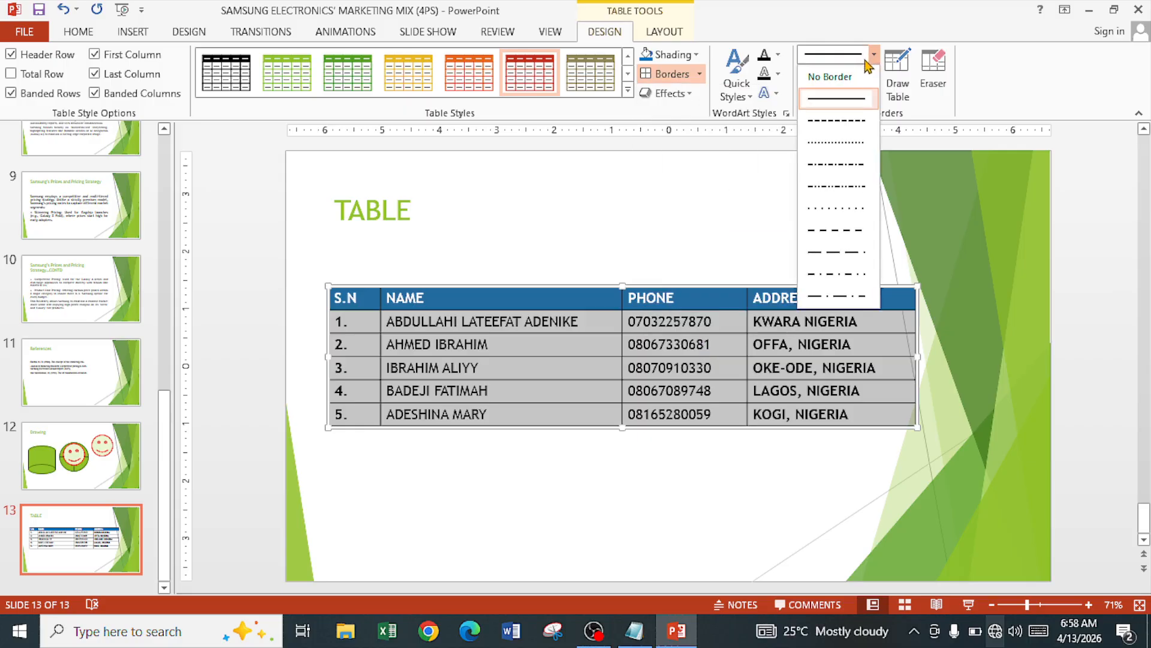
{"action": "left_click", "coordinate": [848, 186]}
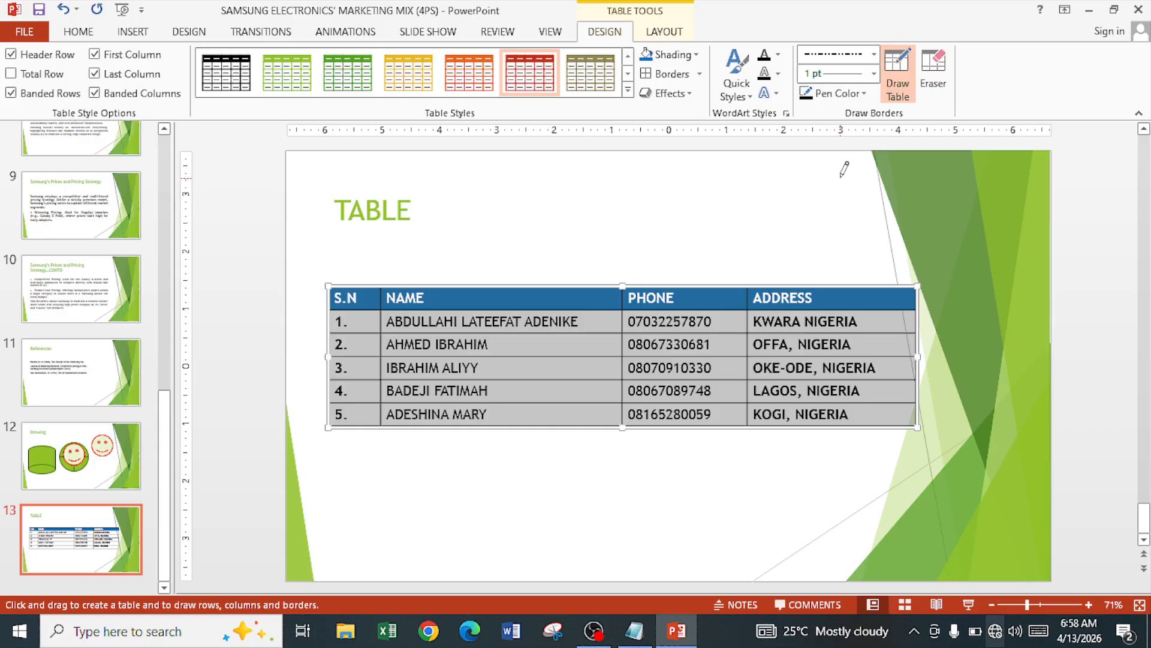
{"action": "left_click_drag", "start_coordinate": [750, 310], "coordinate": [749, 419]}
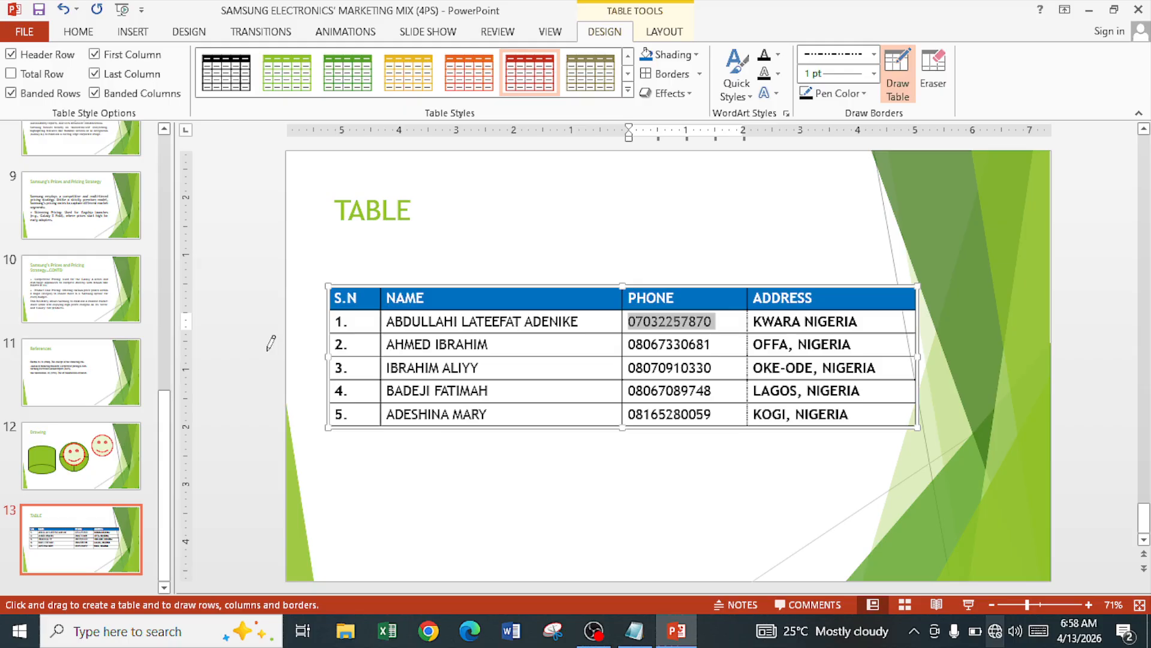
- Set the pen color to the standard light green and redraw the border beneath the third entry's NAME cell
{"action": "left_click", "coordinate": [864, 94]}
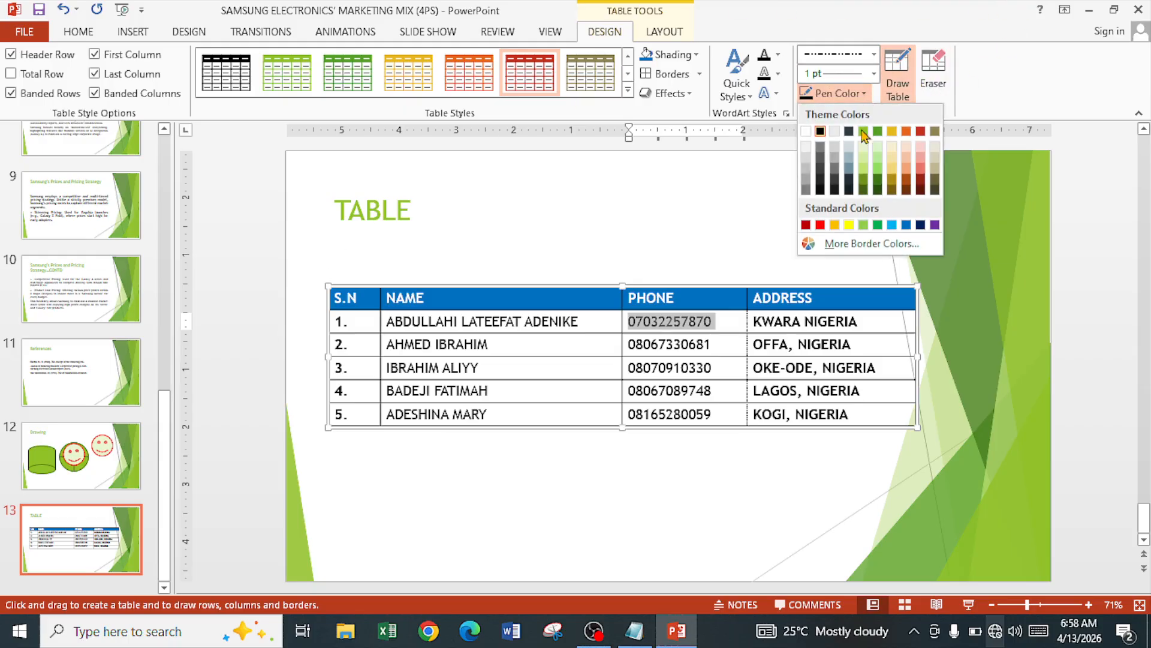
{"action": "left_click", "coordinate": [863, 226]}
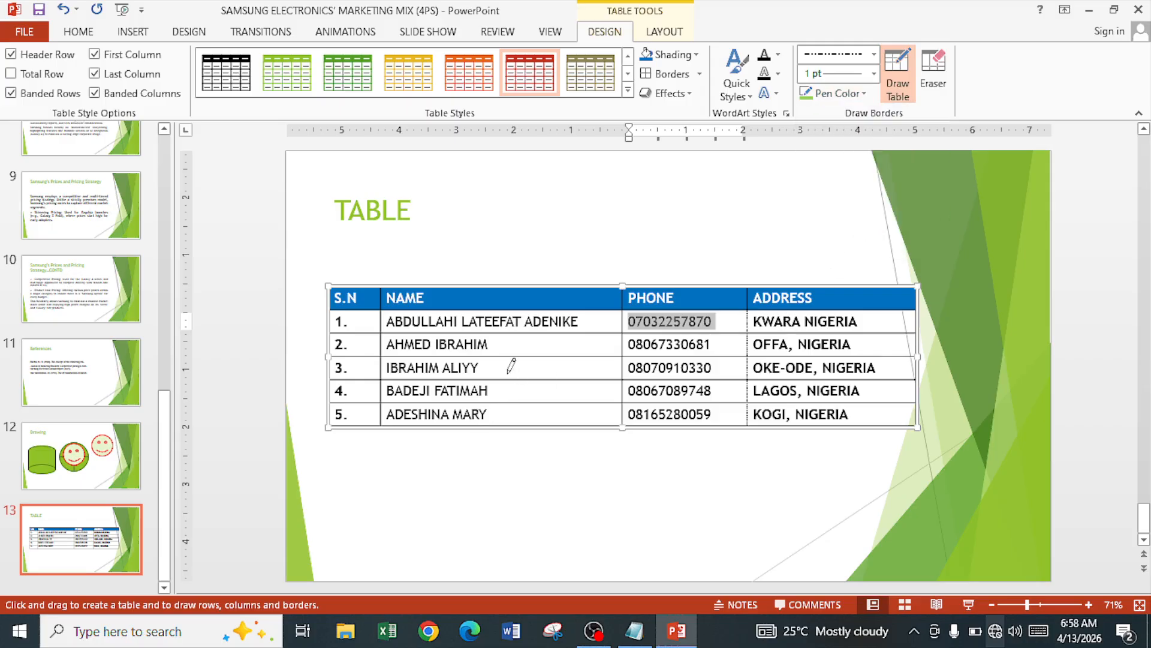
{"action": "left_click_drag", "start_coordinate": [513, 377], "coordinate": [569, 380]}
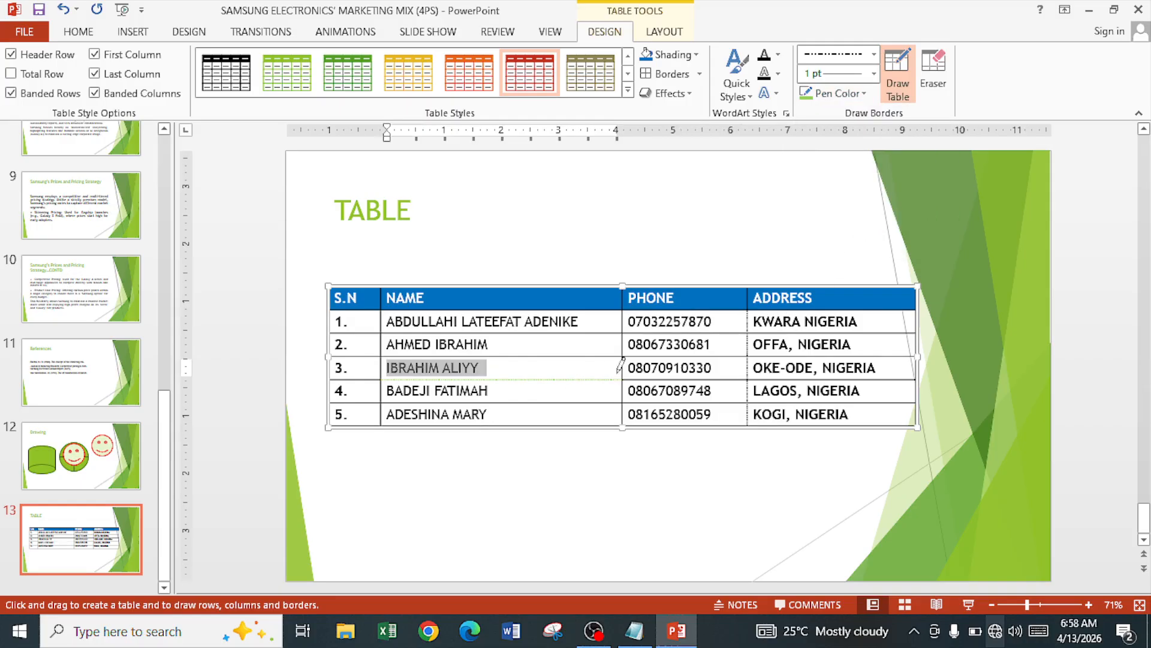
- Erase the border between entries 3 and 4 in the S.N, NAME and PHONE columns
{"action": "left_click", "coordinate": [942, 66]}
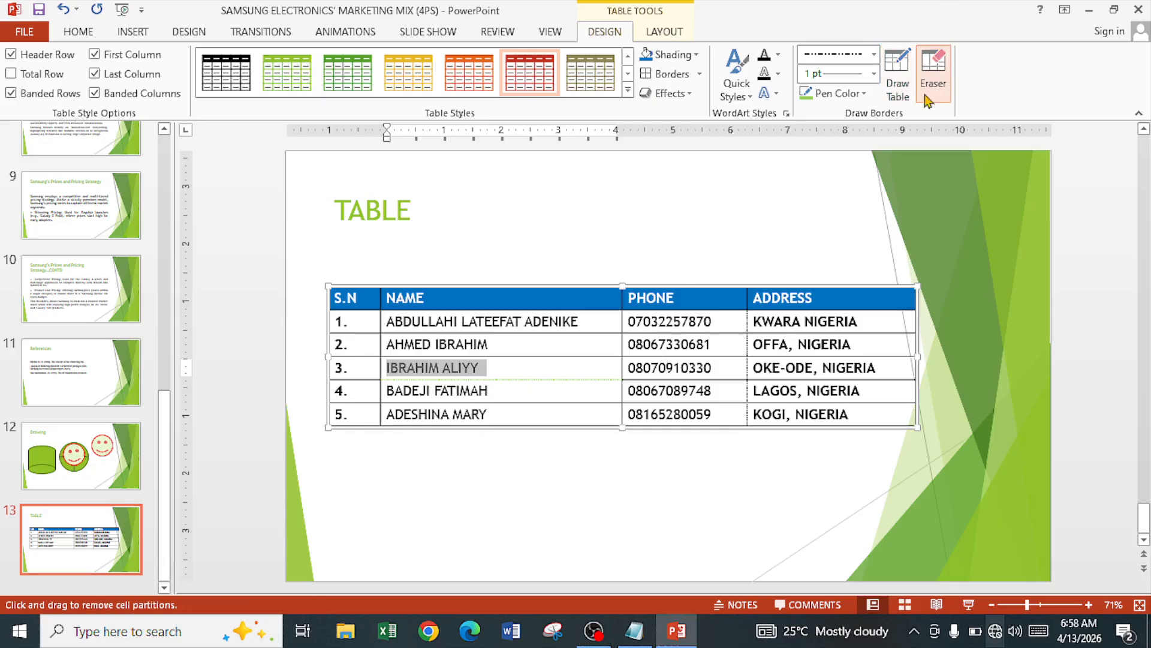
{"action": "left_click", "coordinate": [519, 377]}
{"action": "left_click", "coordinate": [370, 379]}
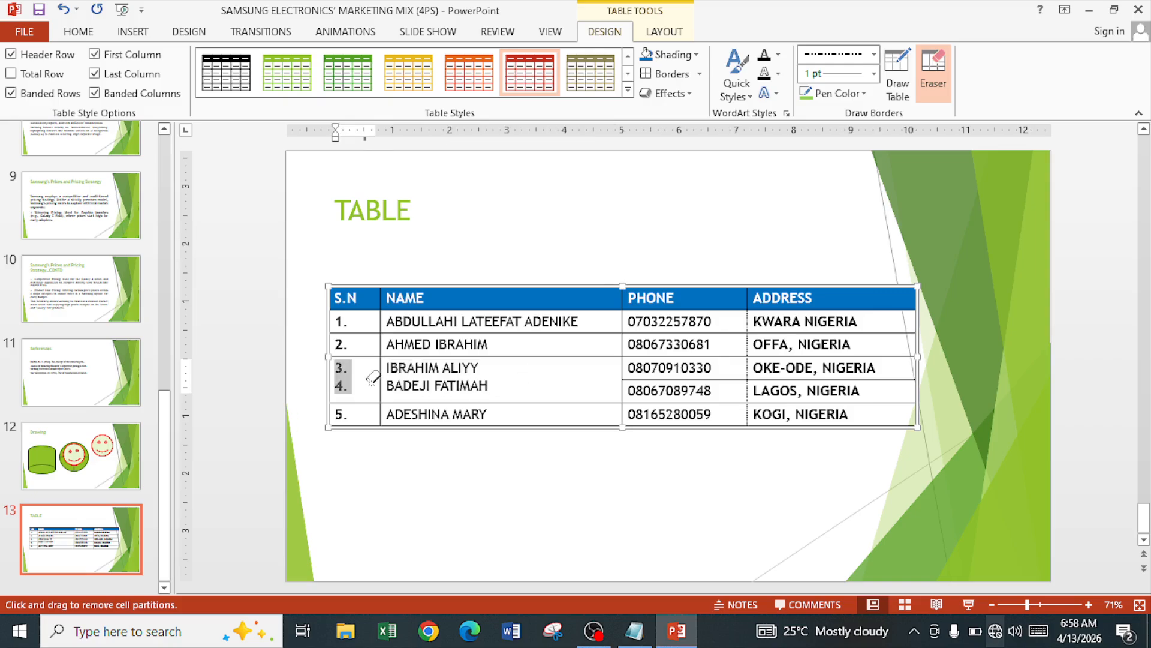
{"action": "left_click", "coordinate": [642, 378]}
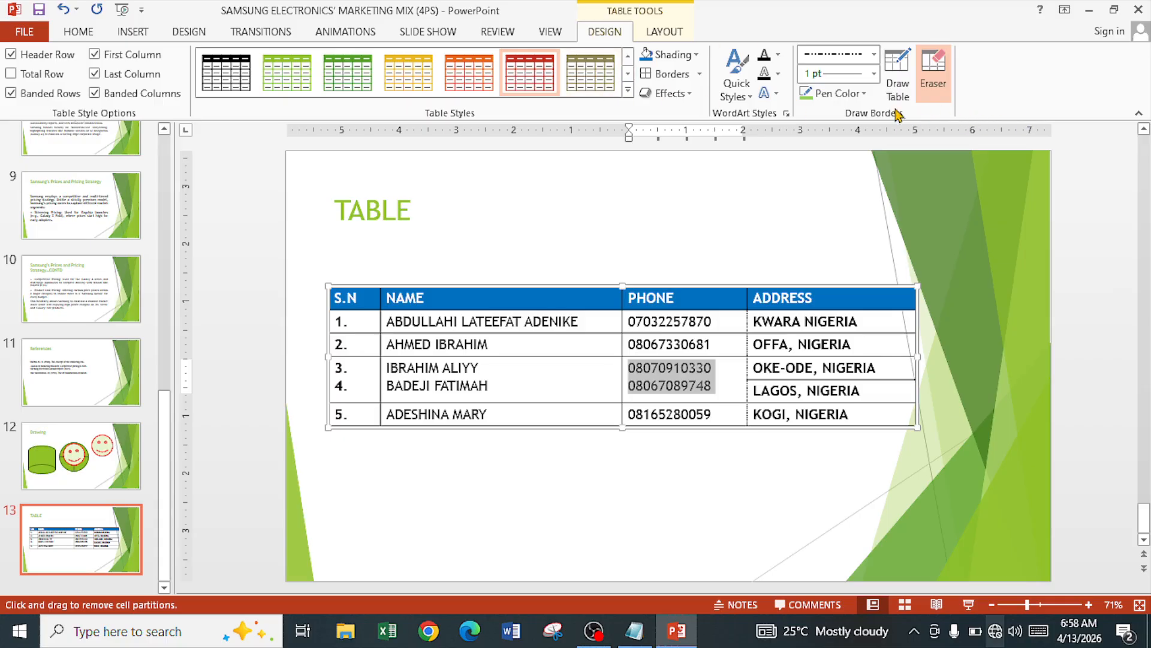
- Draw a green horizontal dividing line through the merged S.N, NAME and PHONE cells, and undo the stray table drawn over them
{"action": "left_click", "coordinate": [899, 81]}
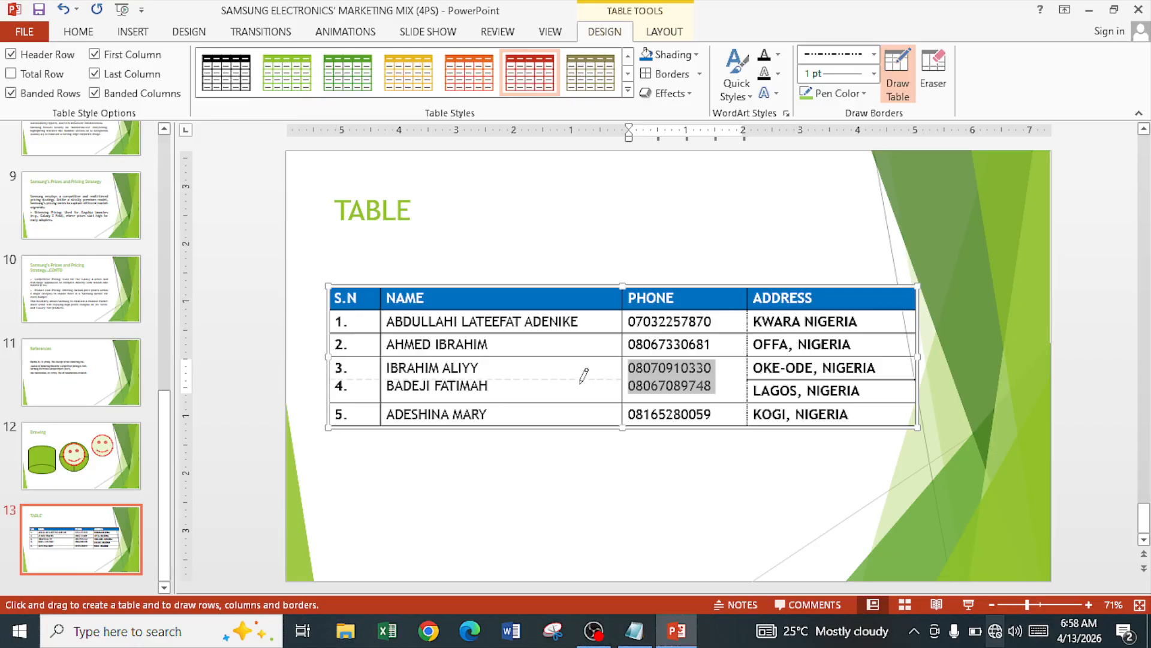
{"action": "left_click_drag", "start_coordinate": [722, 363], "coordinate": [723, 364]}
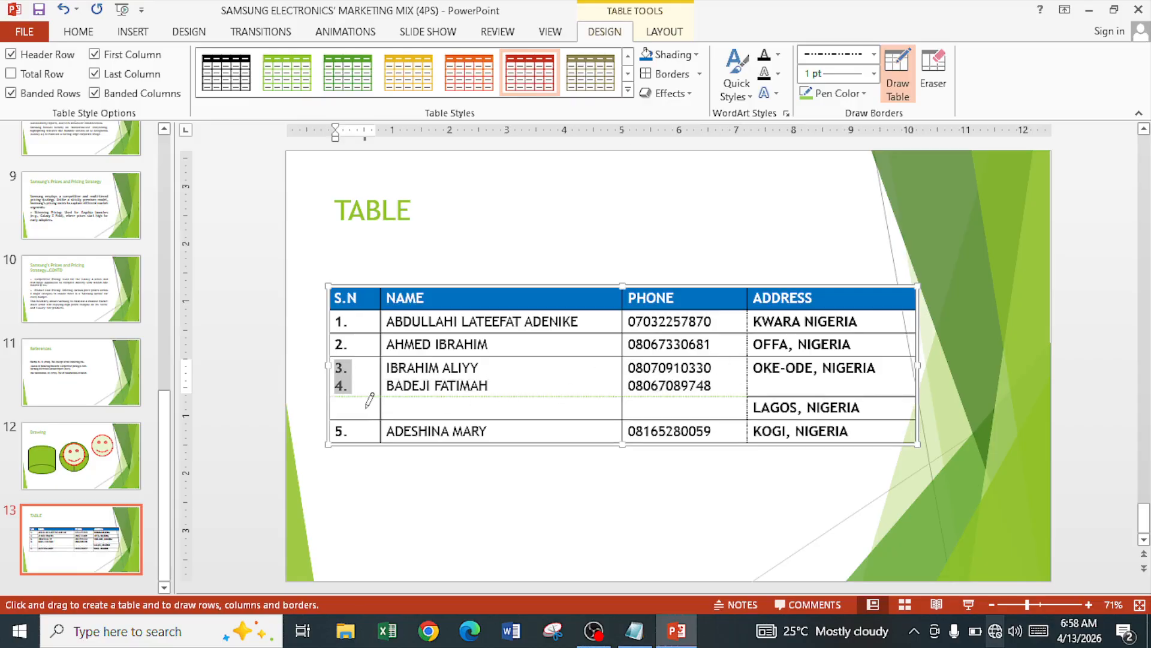
{"action": "mouse_move", "coordinate": [330, 372]}
{"action": "left_mouse_down"}
{"action": "mouse_move", "coordinate": [676, 354]}
{"action": "mouse_move", "coordinate": [928, 363]}
{"action": "left_mouse_up"}
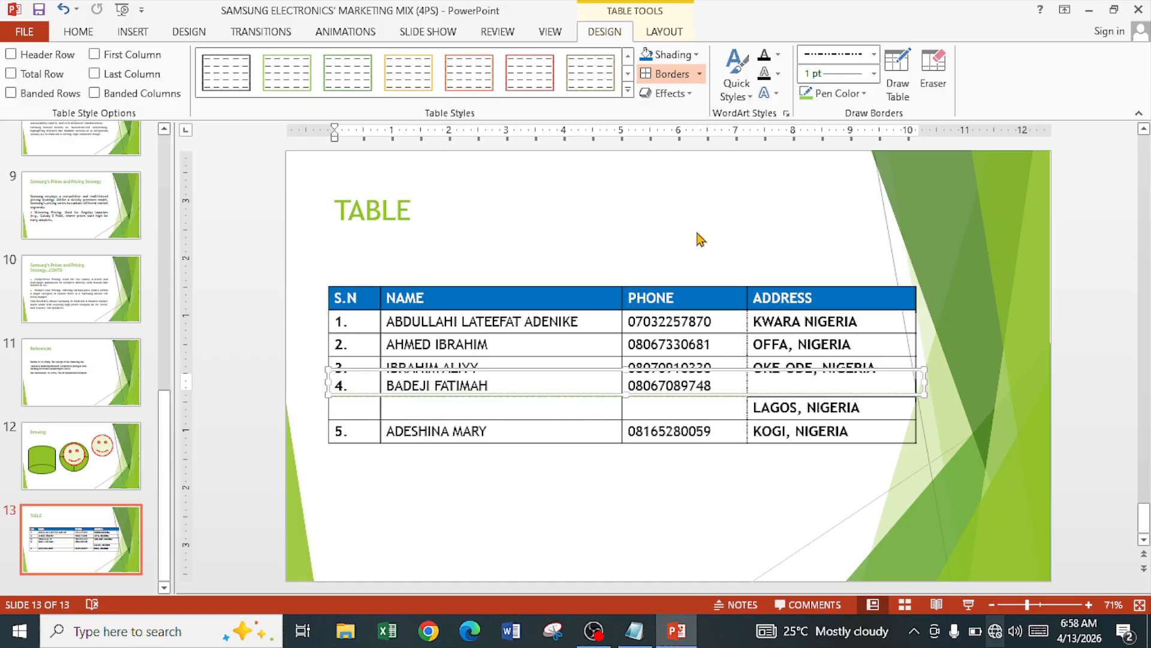
{"action": "key", "text": "ctrl+z"}
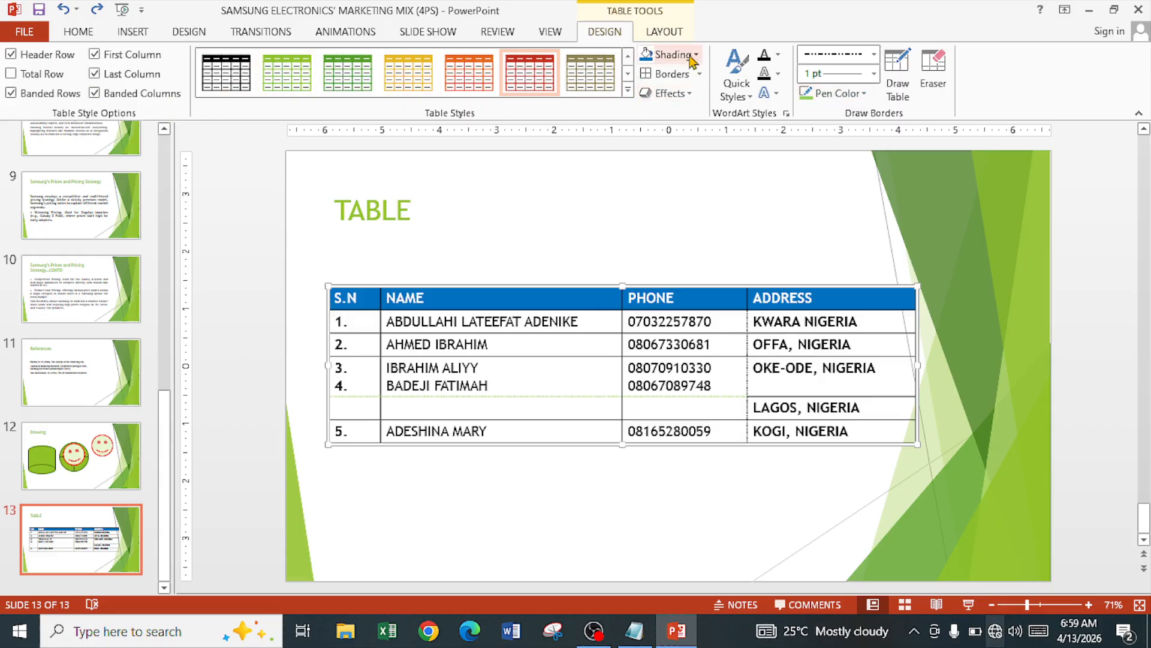
- Insert an empty row directly above entry 5 and another directly below it
{"action": "left_click", "coordinate": [688, 38]}
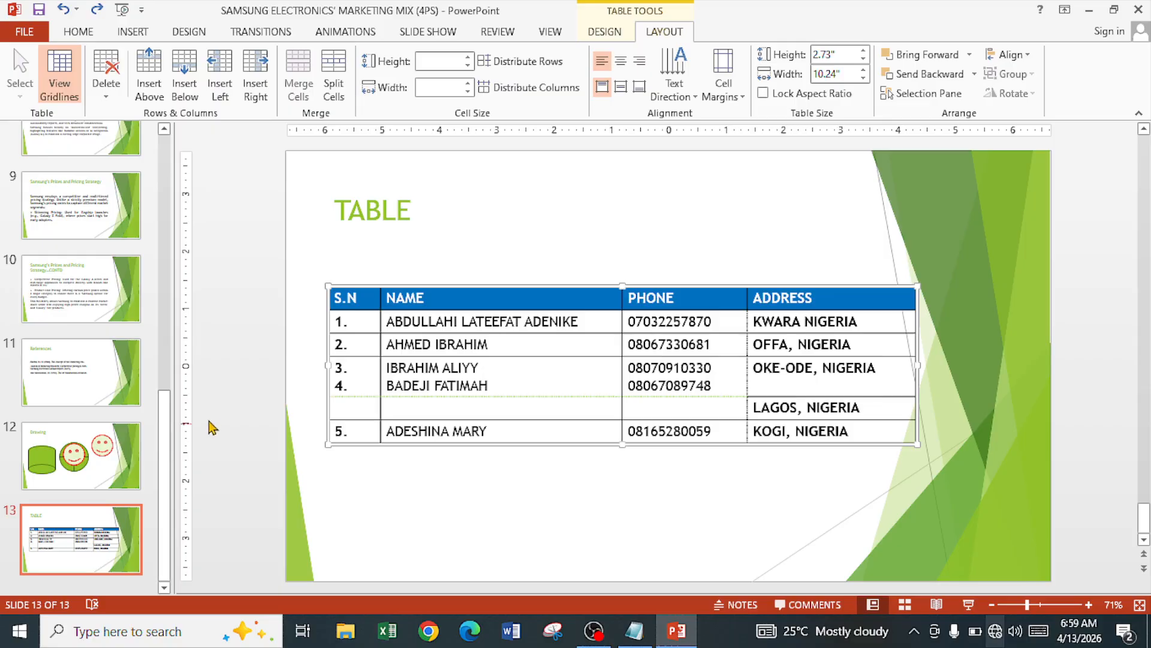
{"action": "left_click_drag", "start_coordinate": [352, 322], "coordinate": [822, 465]}
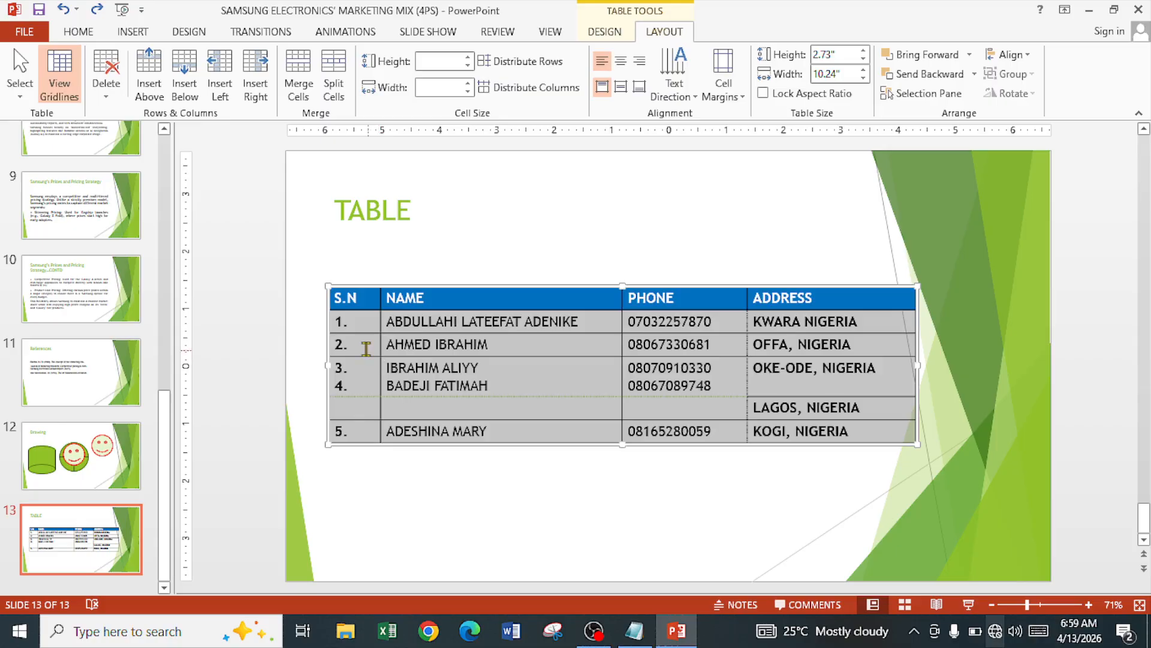
{"action": "left_click", "coordinate": [344, 431]}
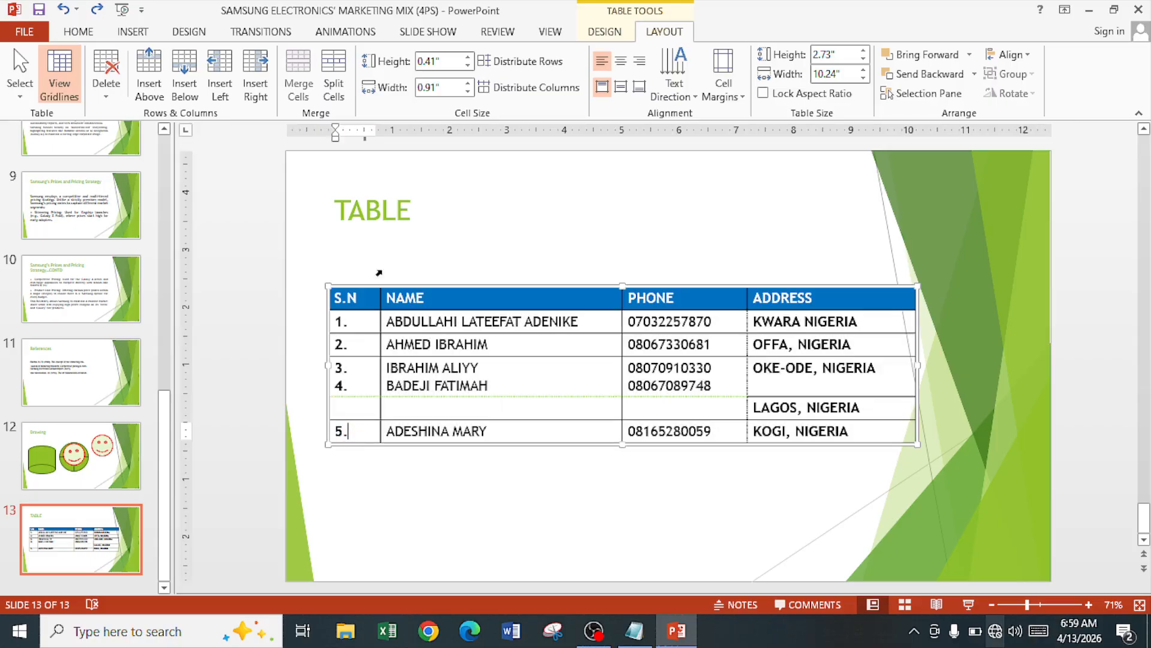
{"action": "left_click", "coordinate": [150, 77]}
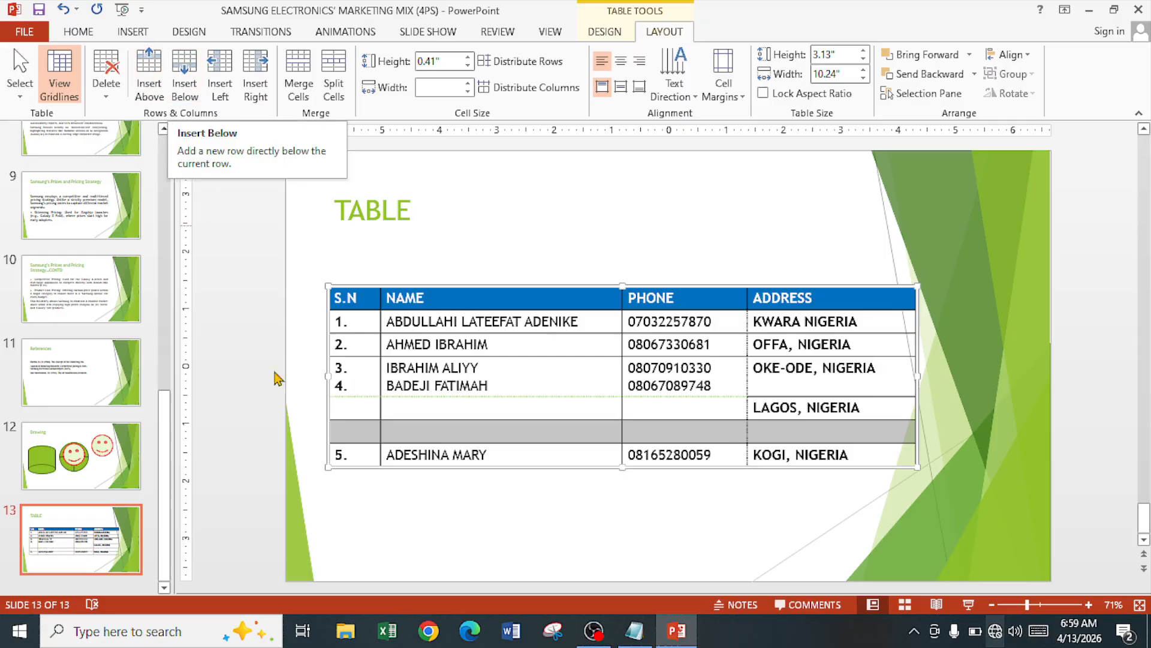
{"action": "left_click", "coordinate": [369, 456]}
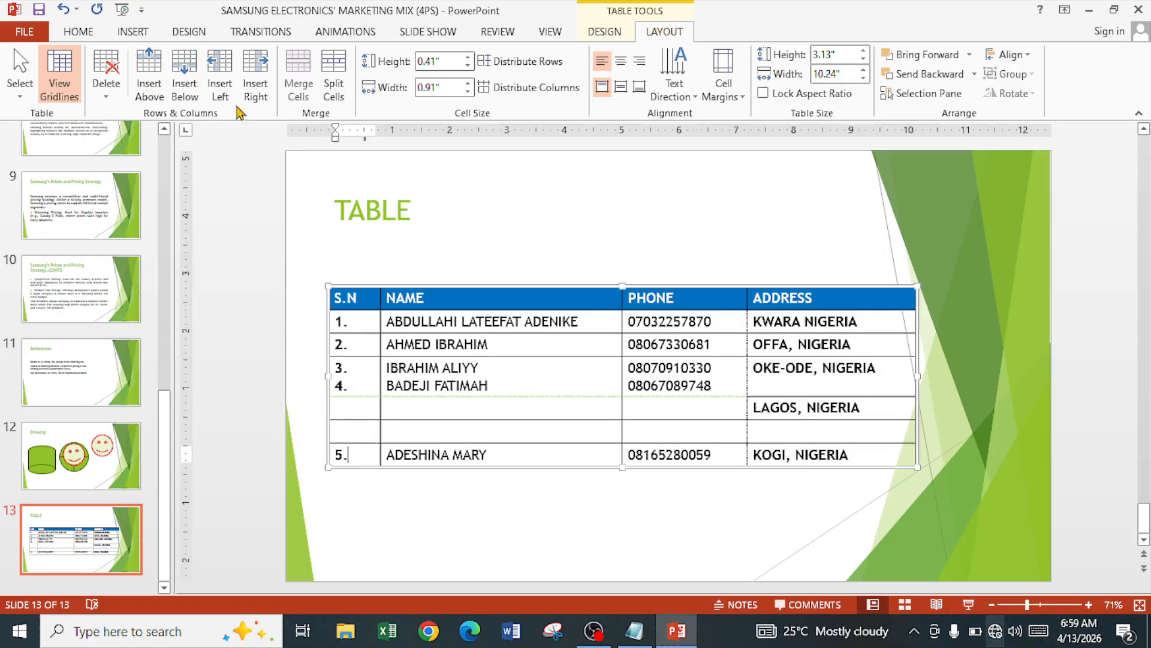
{"action": "left_click", "coordinate": [184, 78]}
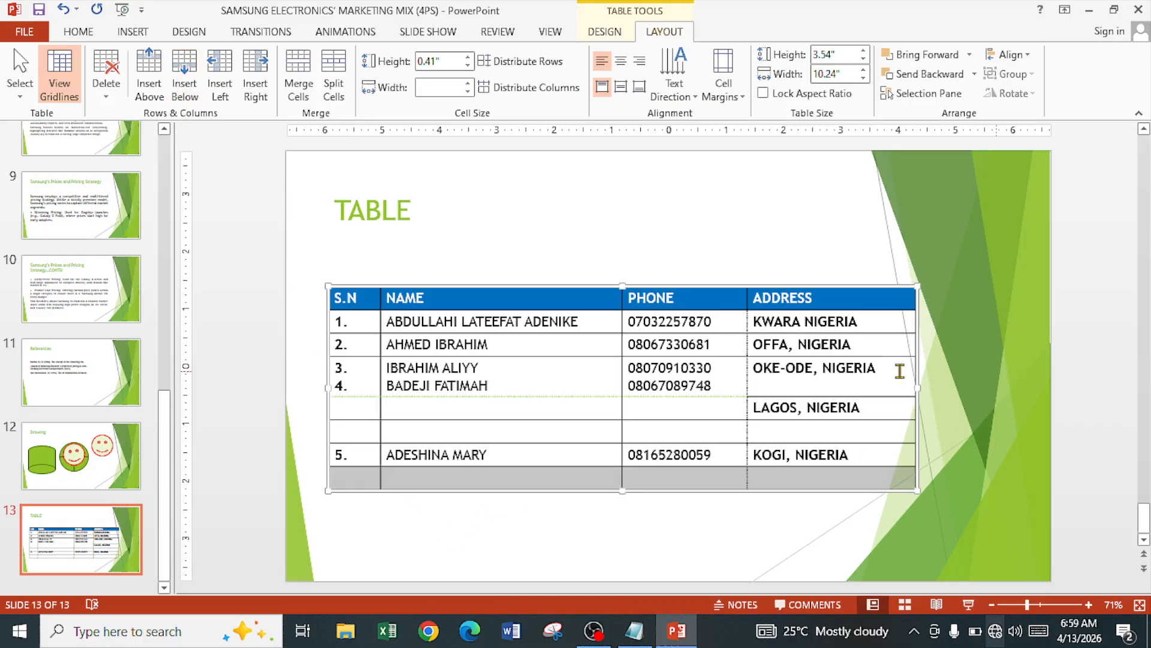
- Insert an empty column immediately before ADDRESS and another immediately after NAME
{"action": "left_click", "coordinate": [780, 368]}
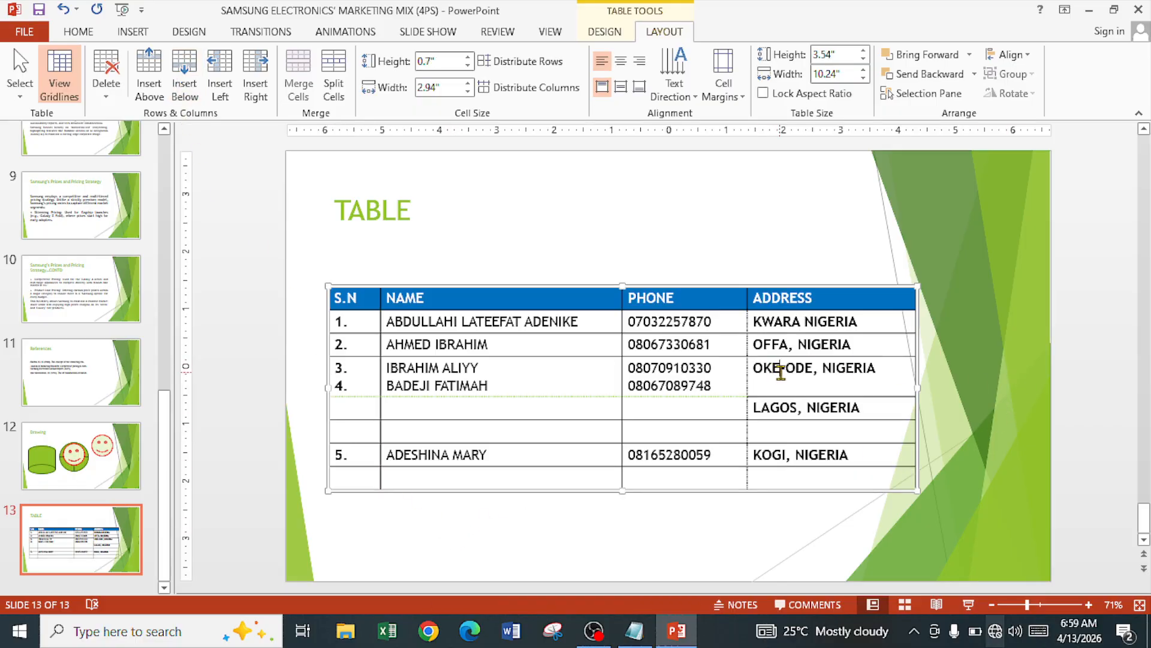
{"action": "left_click", "coordinate": [219, 89]}
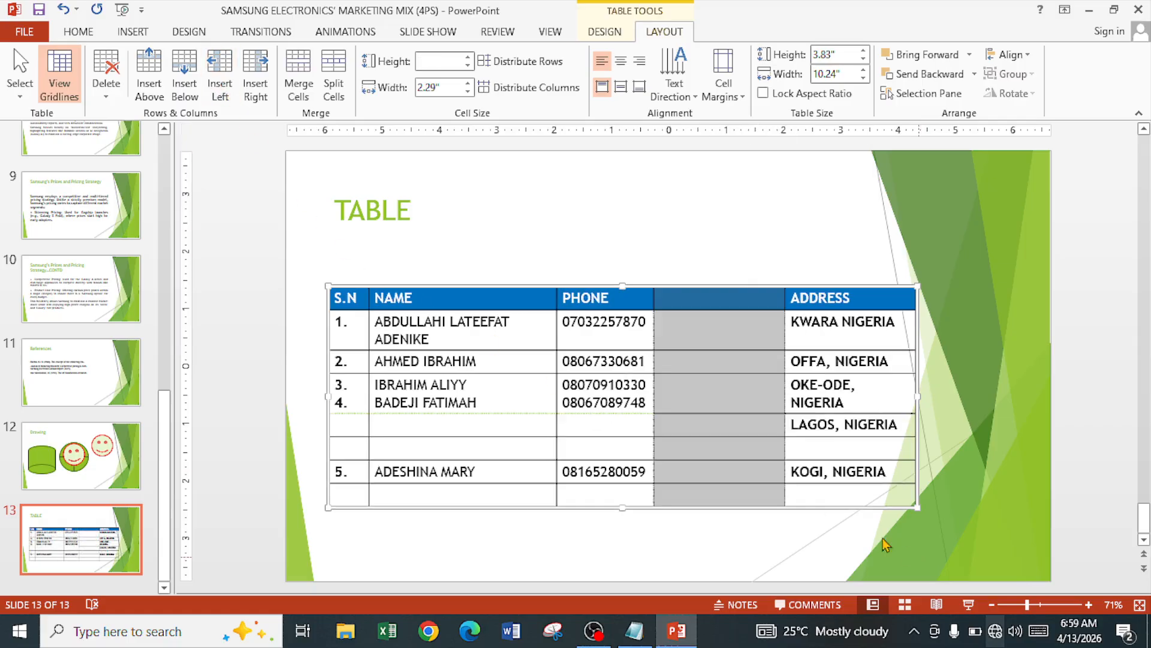
{"action": "left_click", "coordinate": [506, 360]}
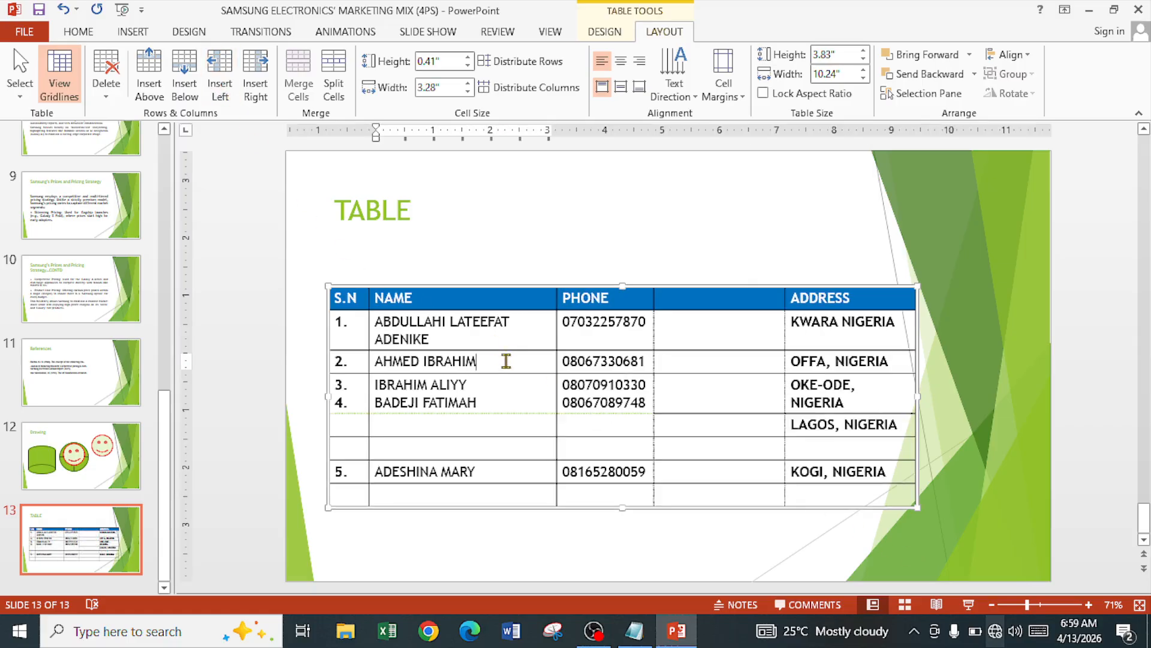
{"action": "left_click", "coordinate": [261, 93]}
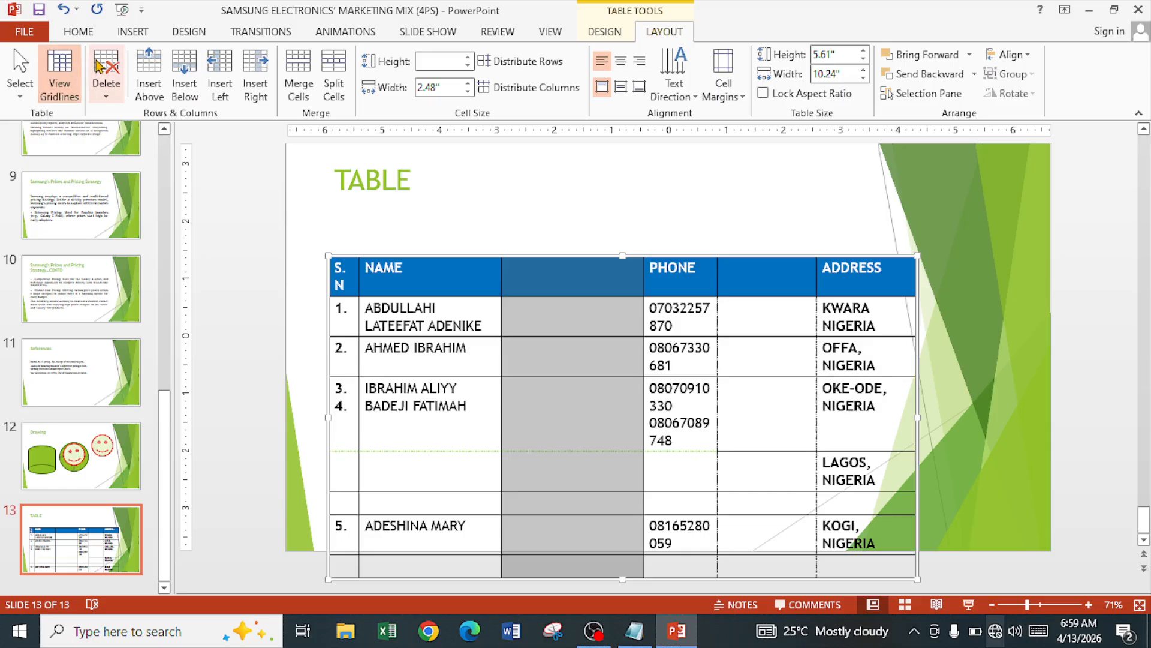
- Delete the entire table with Delete Table and undo the deletion
{"action": "left_click", "coordinate": [106, 81]}
{"action": "left_click", "coordinate": [142, 153]}
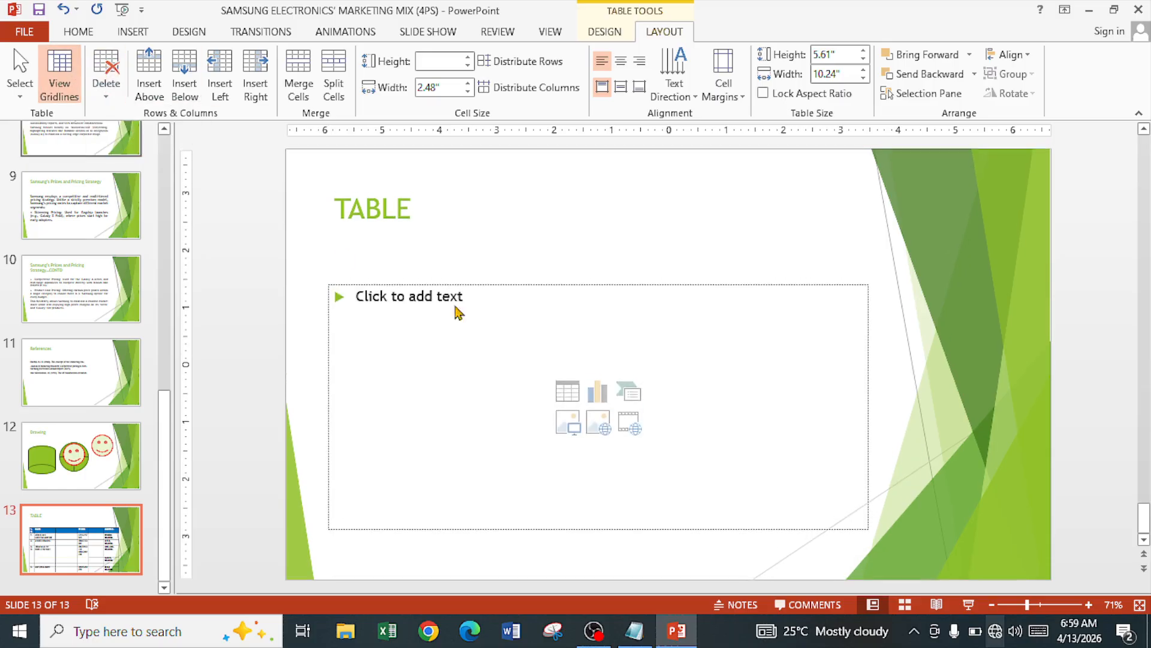
{"action": "key", "text": "ctrl+z"}
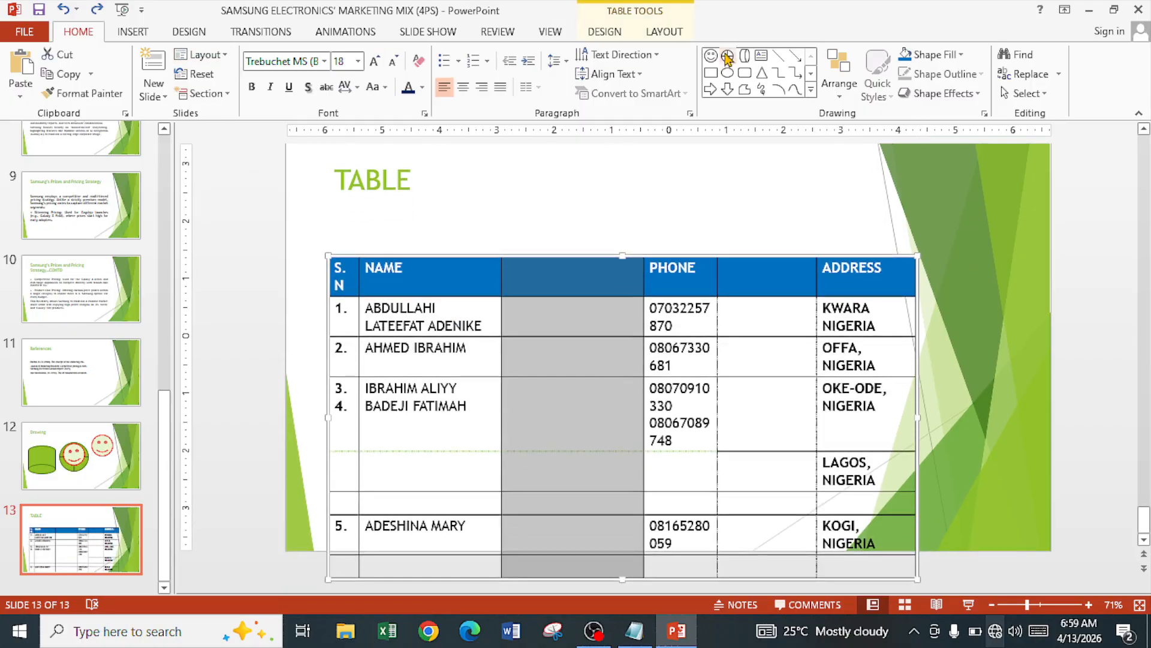
- Delete the rows covered by the selected empty column with Delete Rows and undo the deletion
{"action": "left_click", "coordinate": [642, 37]}
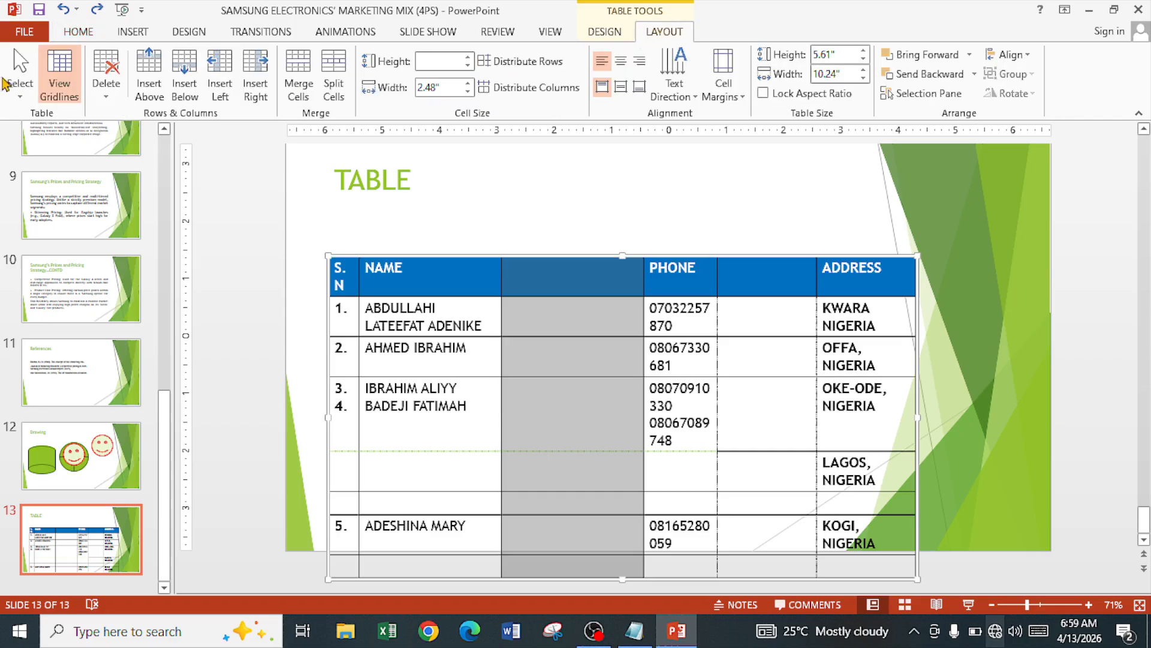
{"action": "left_click", "coordinate": [103, 77]}
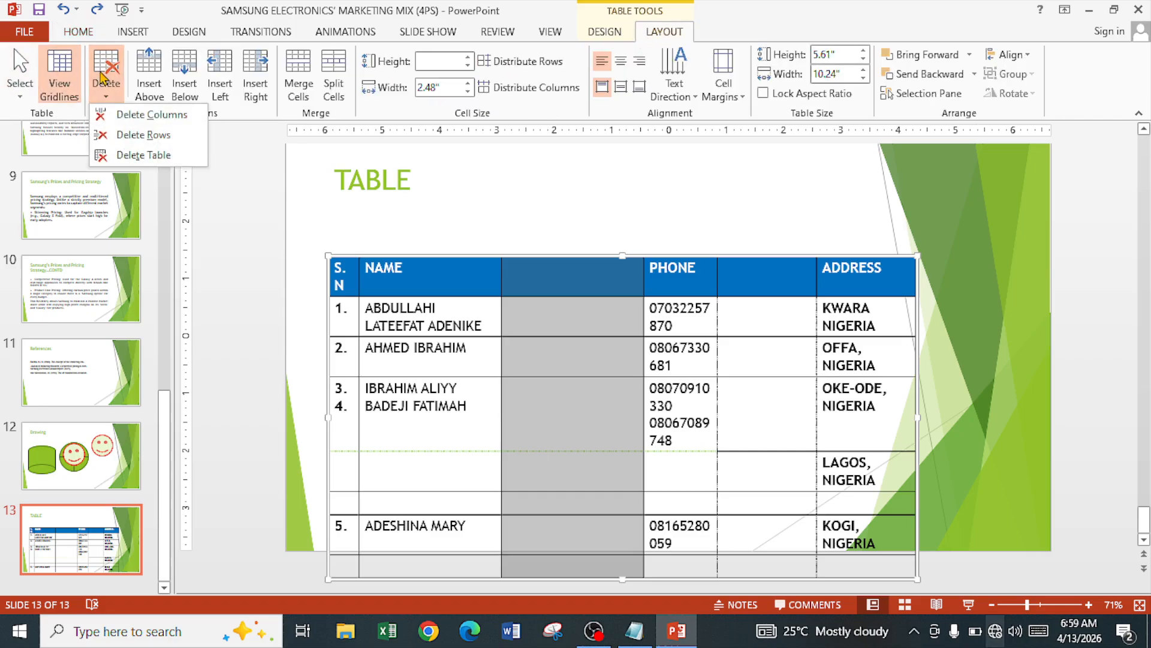
{"action": "left_click", "coordinate": [132, 135]}
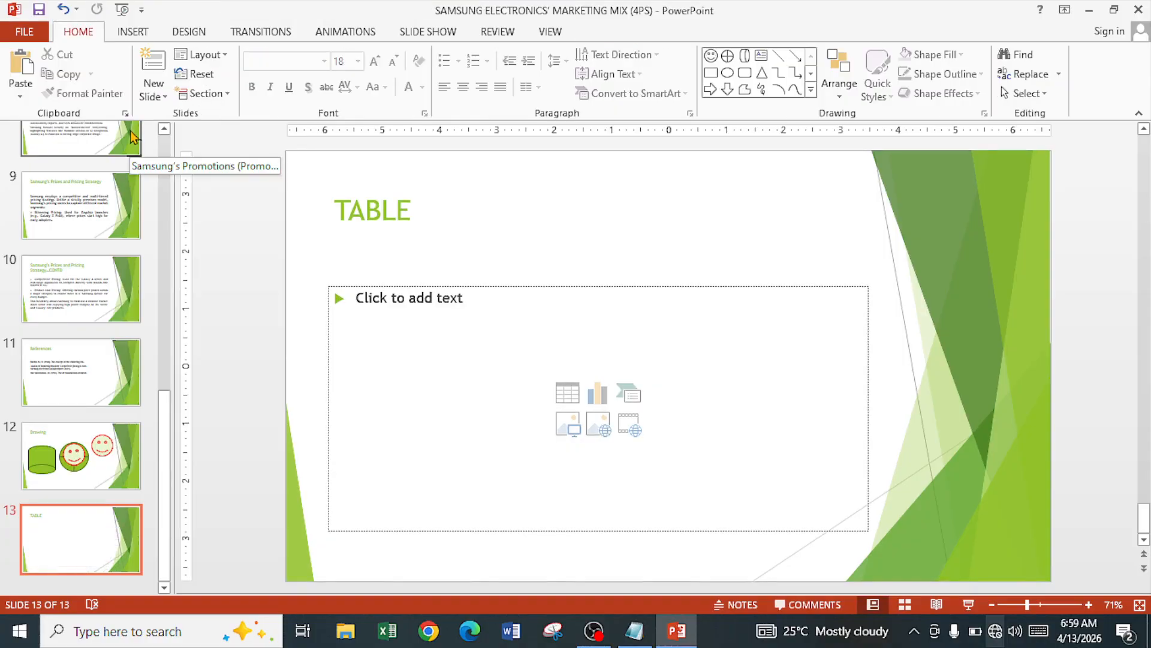
{"action": "key", "text": "ctrl+z"}
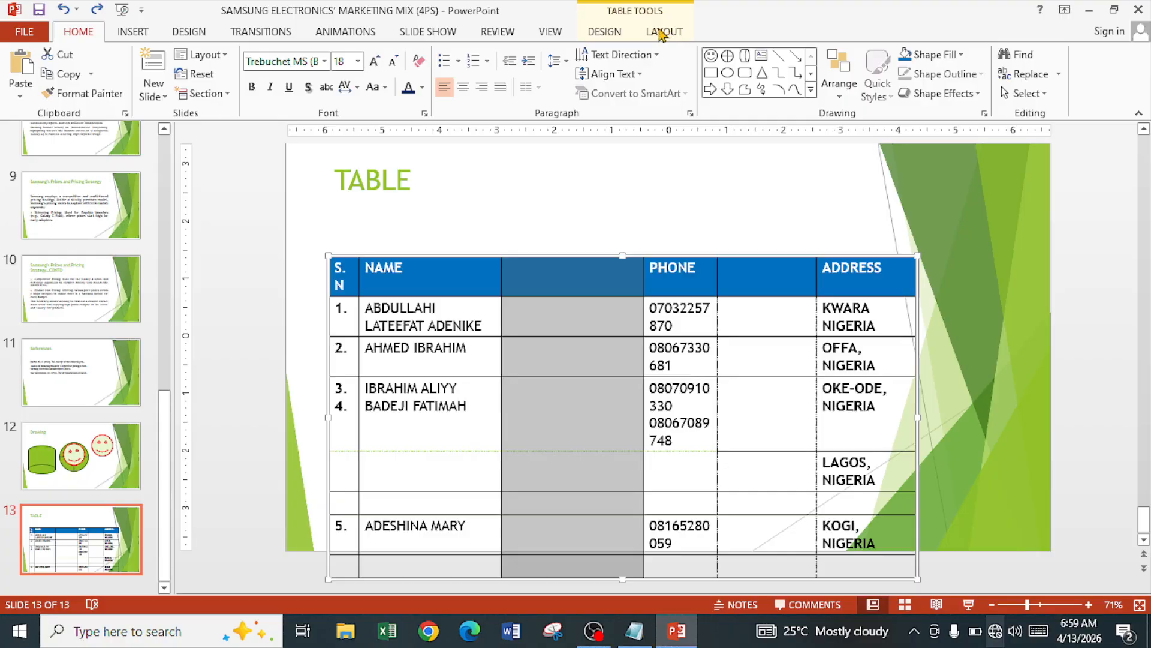
- Delete the empty column between NAME and PHONE, and undo back to before that column was inserted
{"action": "left_click", "coordinate": [605, 32]}
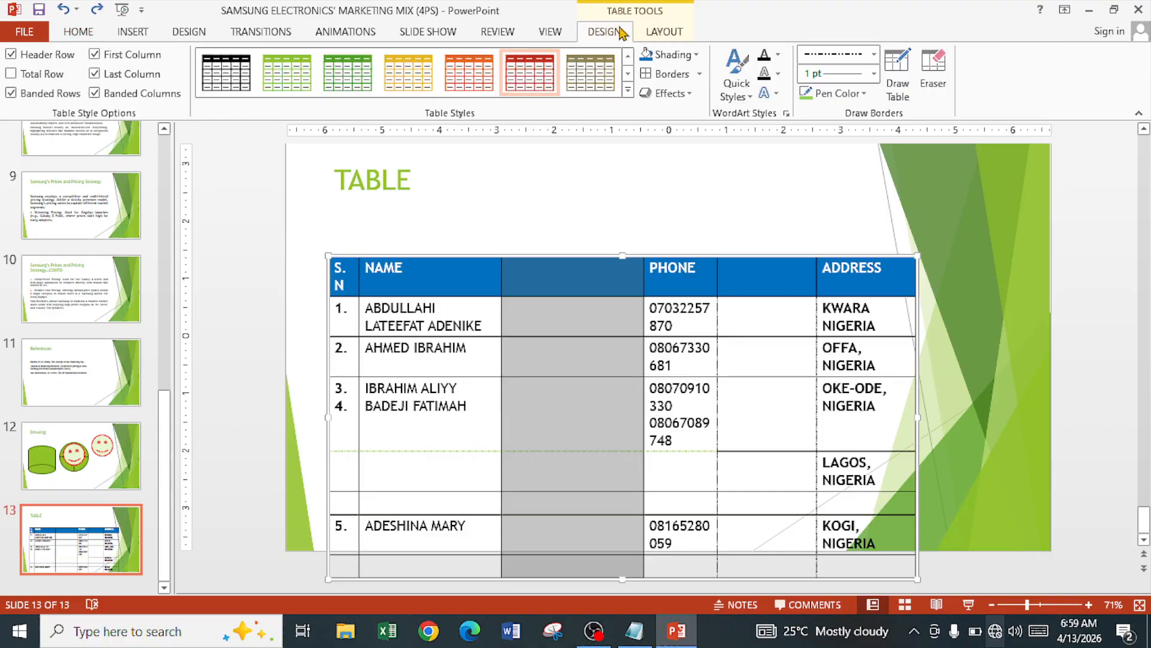
{"action": "left_click", "coordinate": [660, 33]}
{"action": "left_click", "coordinate": [106, 75]}
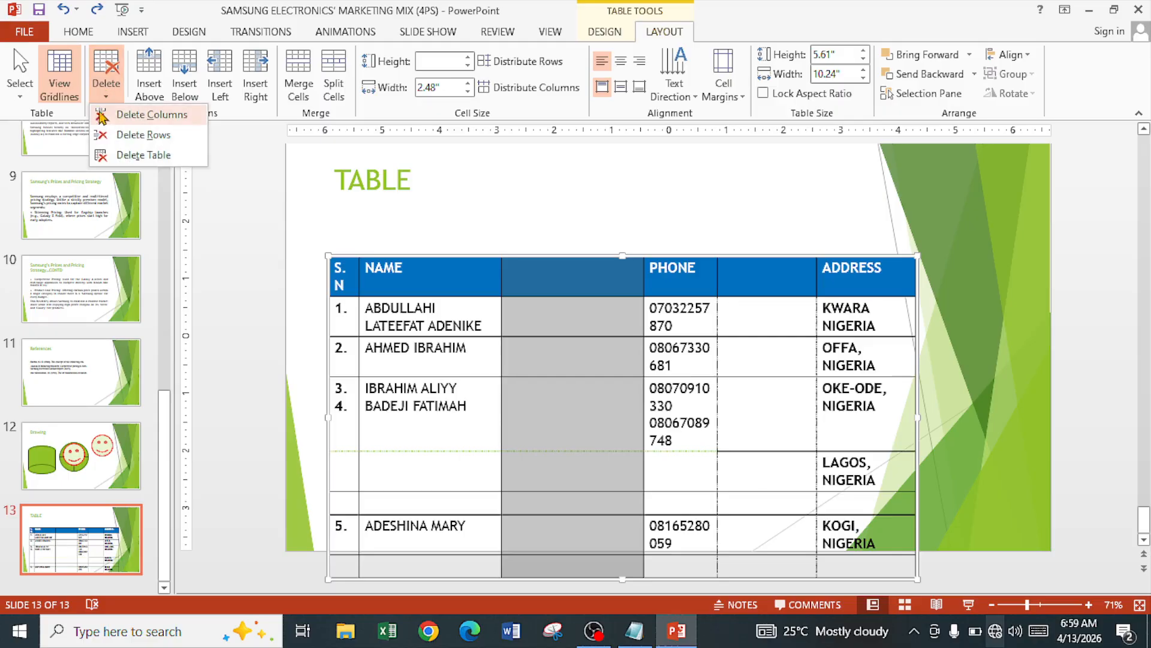
{"action": "left_click", "coordinate": [129, 115]}
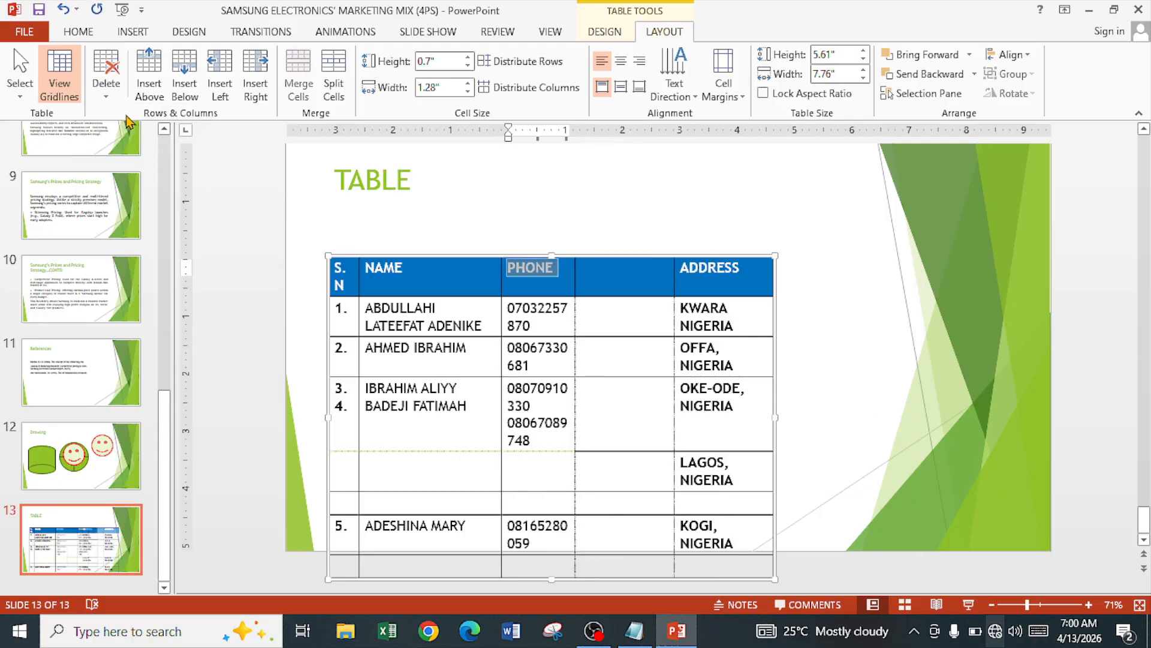
{"action": "left_click", "coordinate": [582, 259]}
{"action": "key", "text": "ctrl+z"}
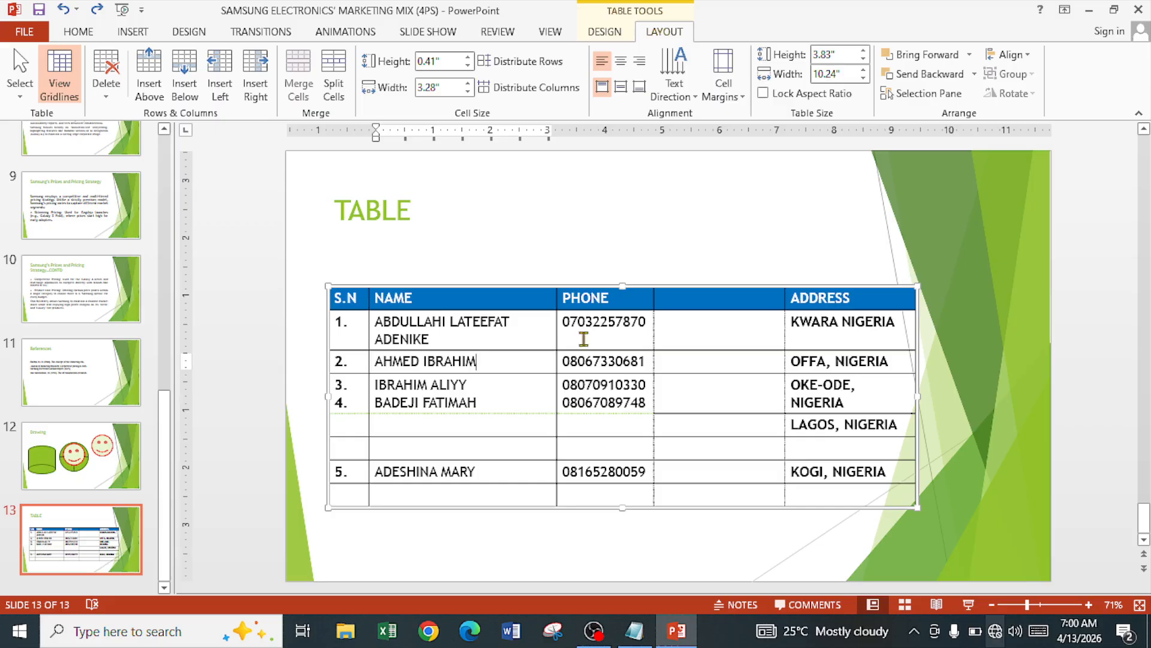
- Split the empty S.N cell beneath the merged entries 3 and 4 into 2 columns and 1 row
{"action": "left_click", "coordinate": [329, 433]}
{"action": "left_click", "coordinate": [342, 425]}
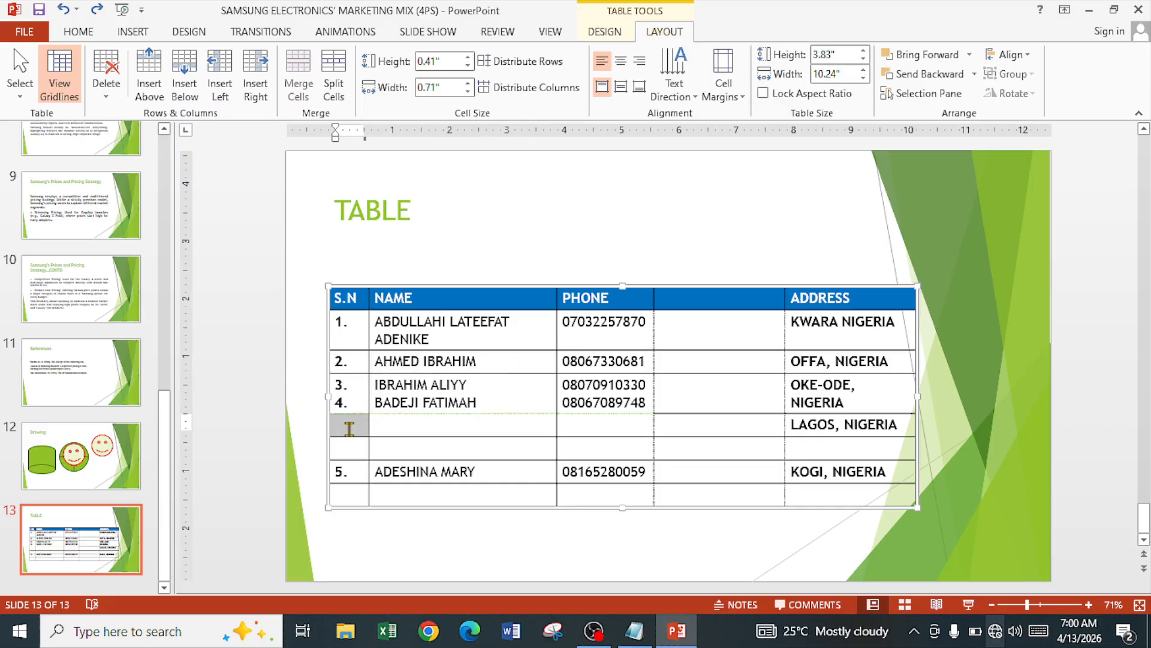
{"action": "left_click", "coordinate": [335, 99]}
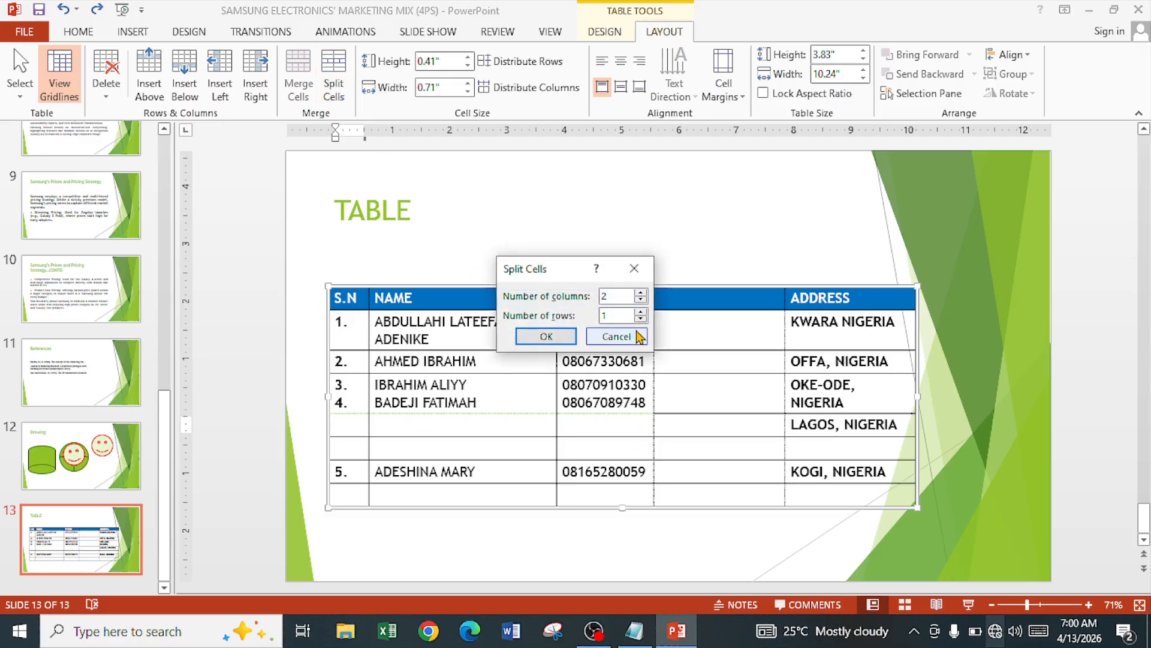
{"action": "left_click", "coordinate": [553, 334]}
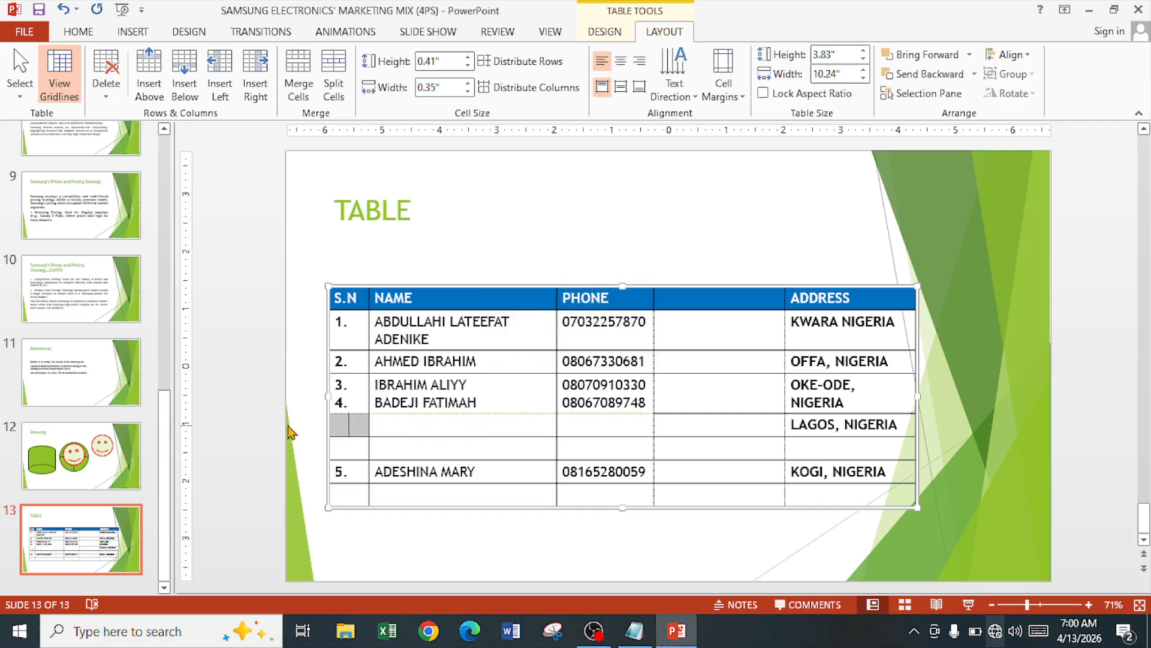
{"action": "left_click", "coordinate": [854, 427]}
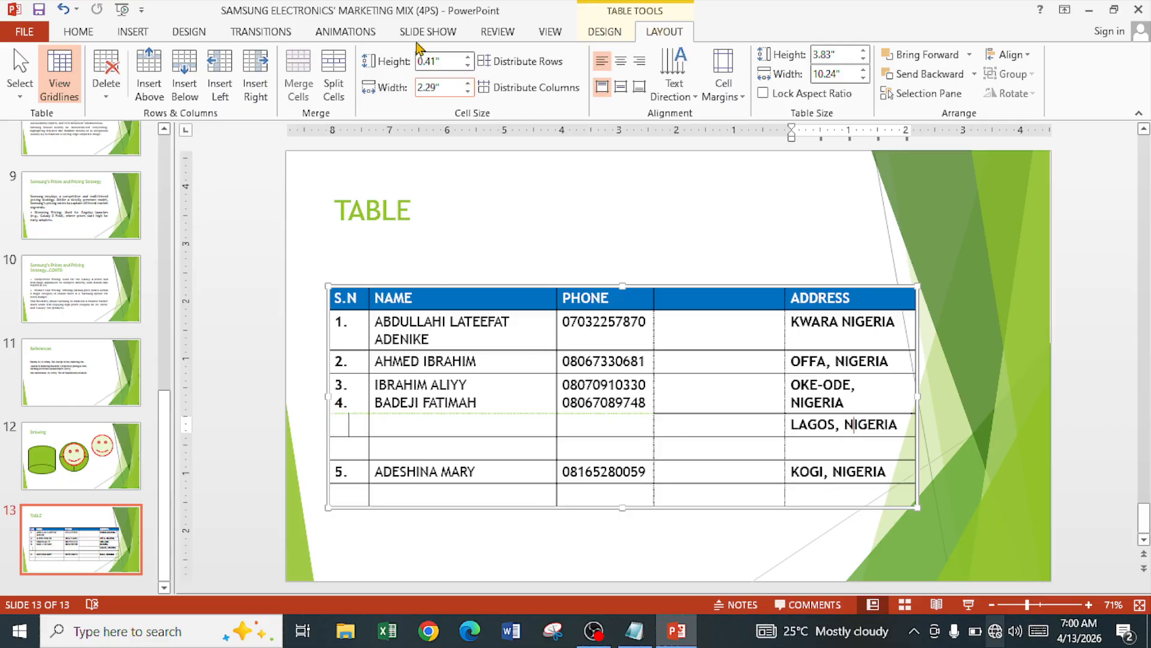
{"action": "left_click", "coordinate": [448, 340]}
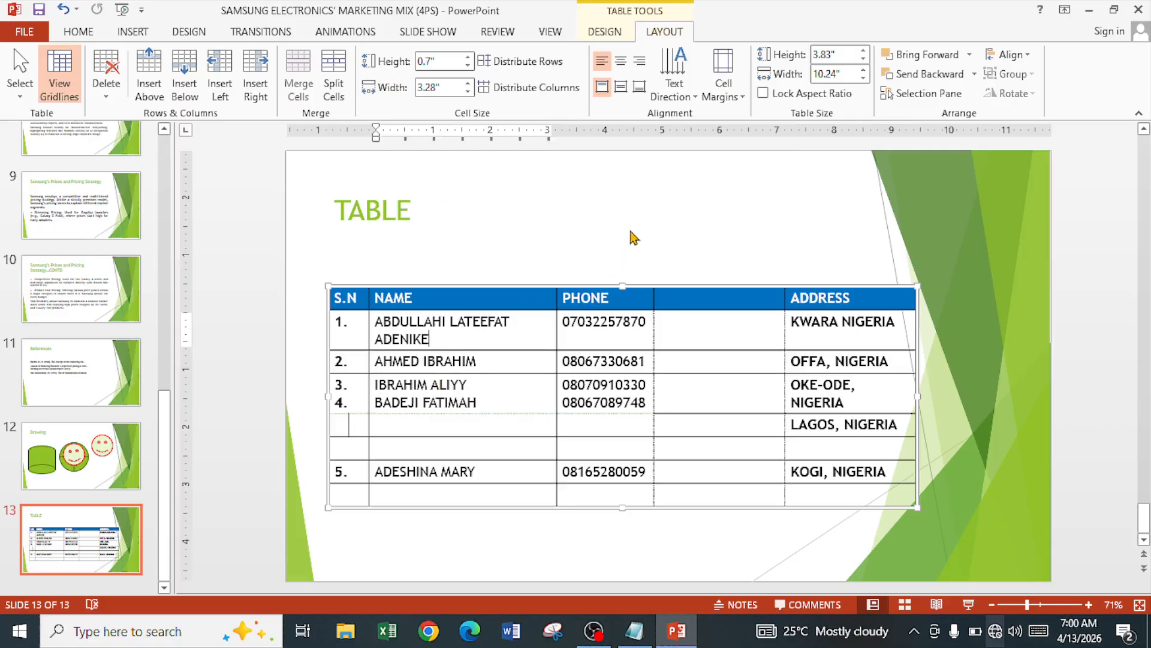
- Increase the height of the first entry's row to 0.9" and reduce it back to 0.7"
{"action": "left_click", "coordinate": [469, 57]}
{"action": "left_click", "coordinate": [469, 57]}
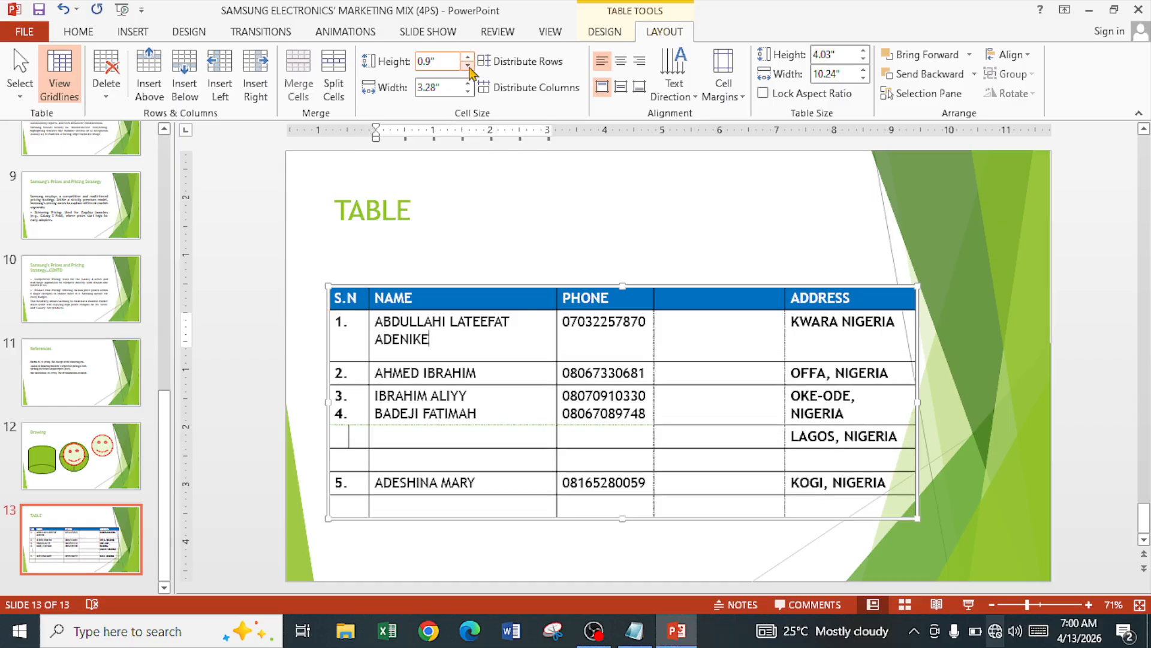
{"action": "left_click", "coordinate": [468, 66]}
{"action": "left_click", "coordinate": [467, 66]}
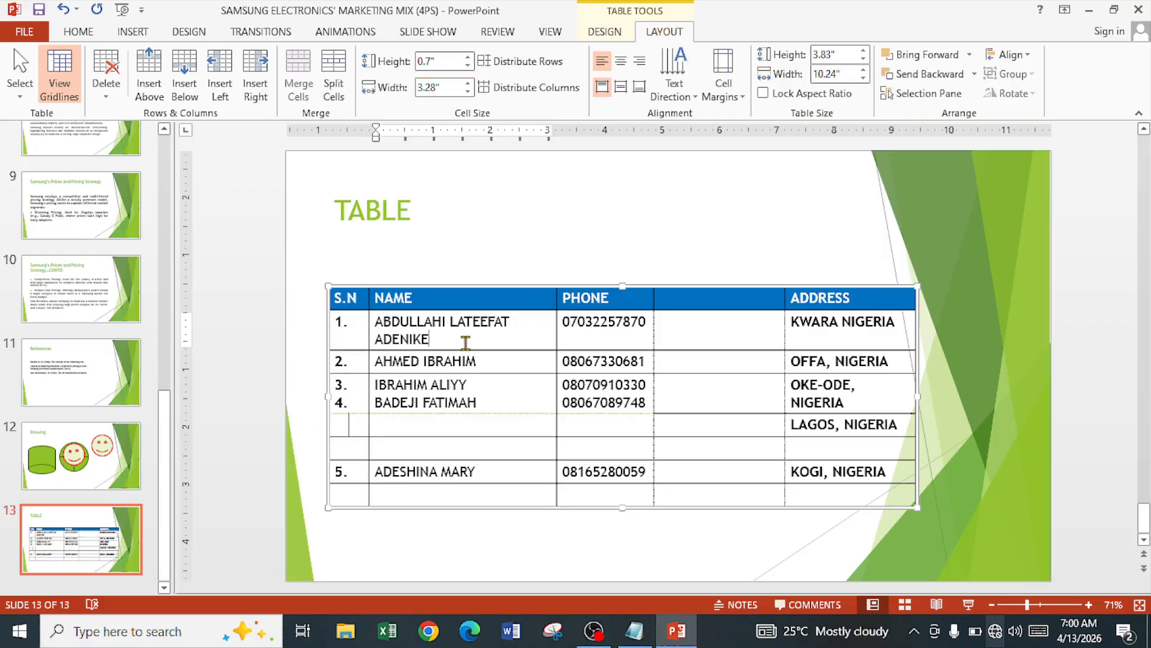
{"action": "left_click_drag", "start_coordinate": [467, 334], "coordinate": [840, 324]}
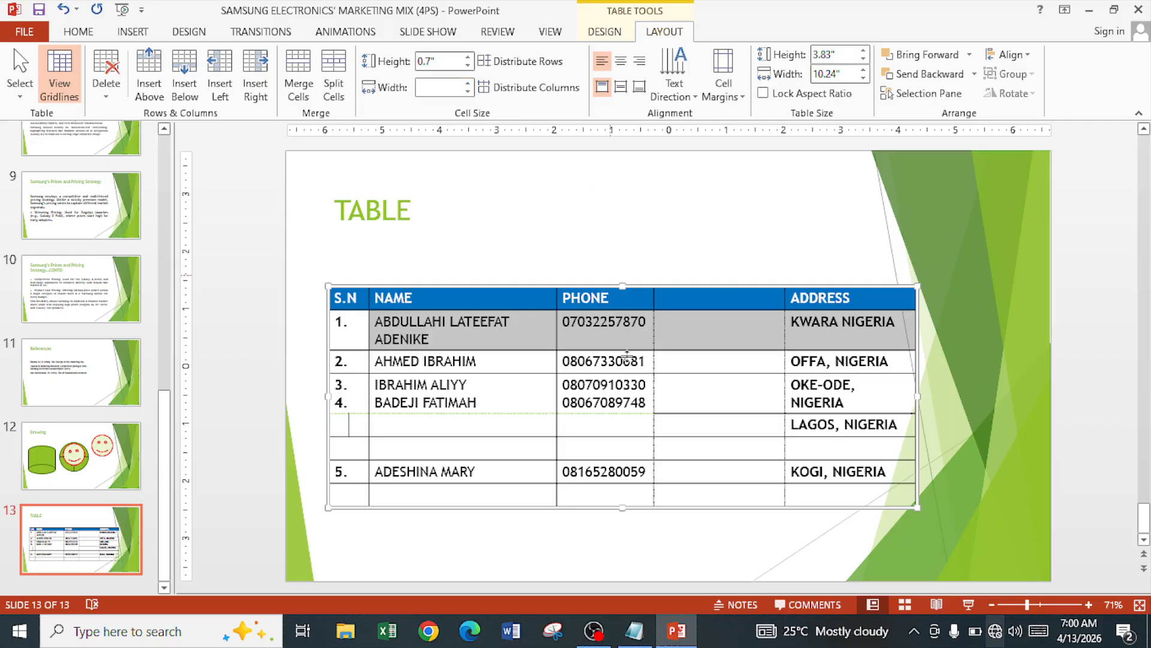
- Centre the text horizontally in the merged phone cell of entries 3 and 4 and in entry 3's address cell
{"action": "left_click", "coordinate": [637, 387]}
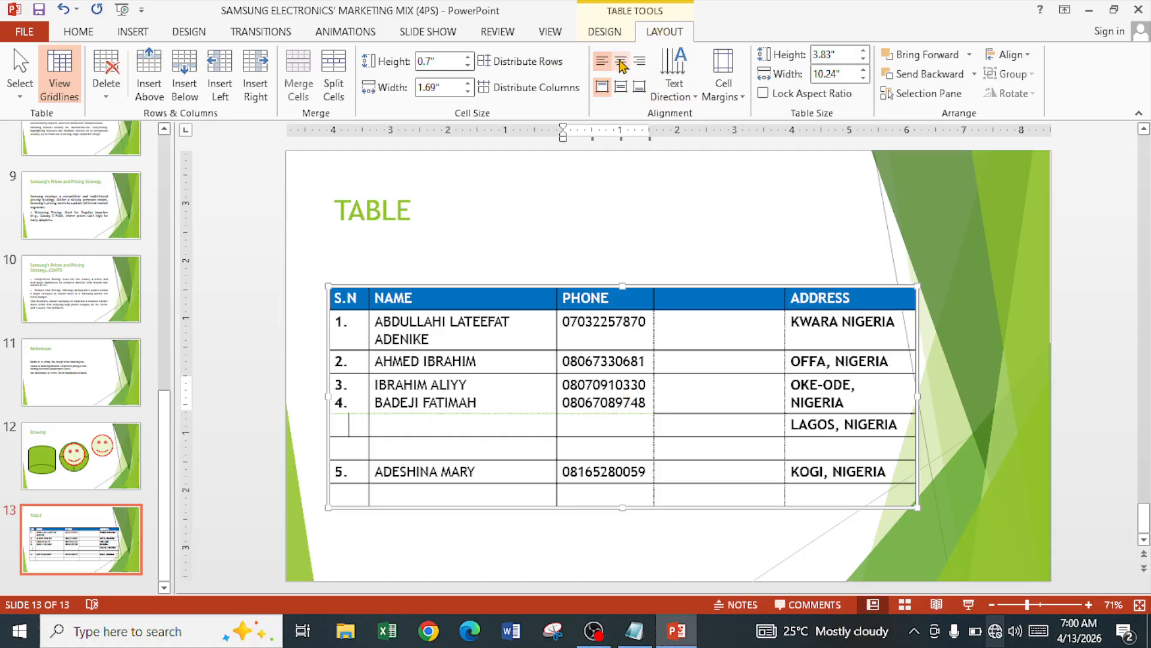
{"action": "left_click", "coordinate": [868, 382]}
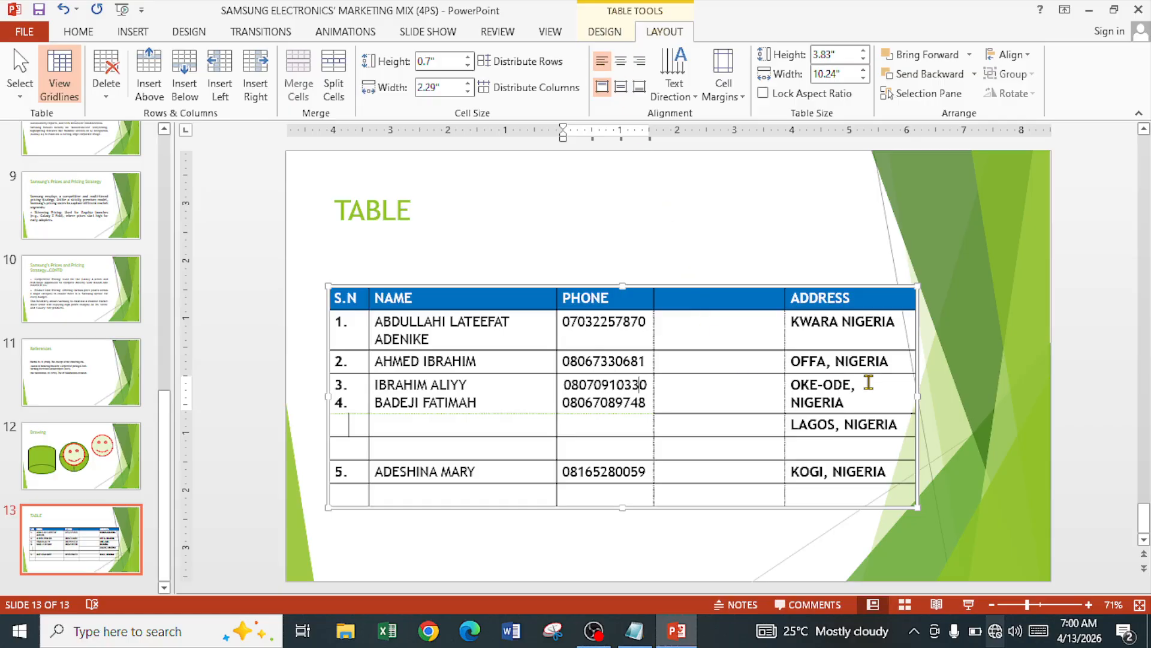
{"action": "left_click", "coordinate": [621, 61]}
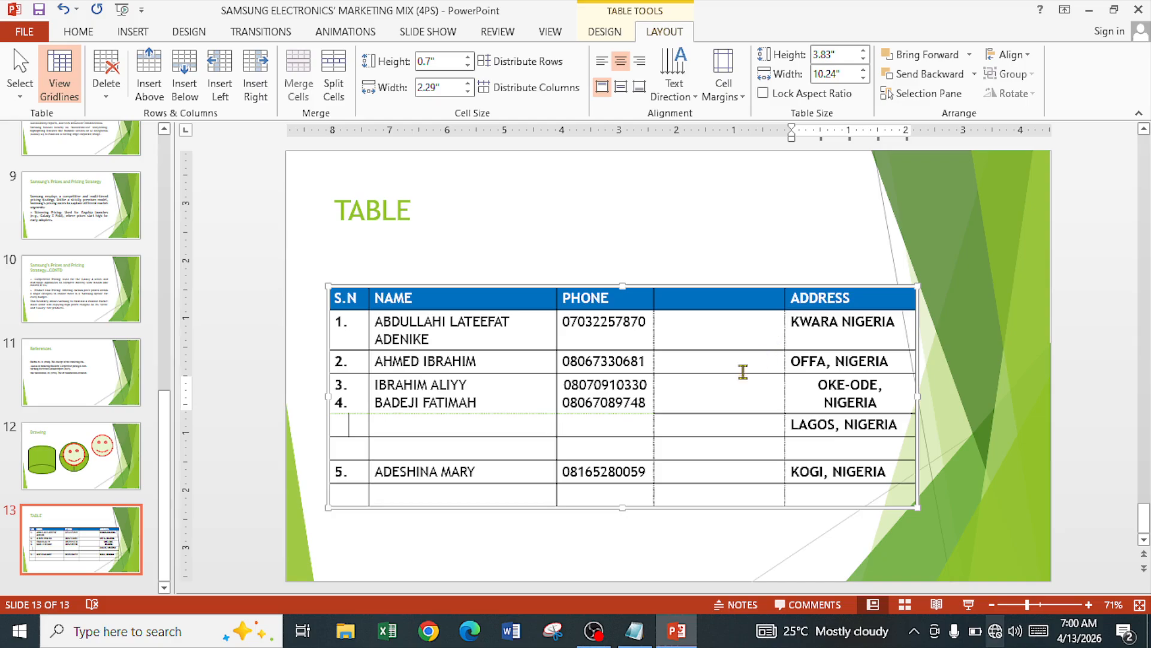
- Rotate all text in entry 3's address cell by 90° and stretch the table upward to a height of about 4.67"
{"action": "left_click", "coordinate": [674, 75]}
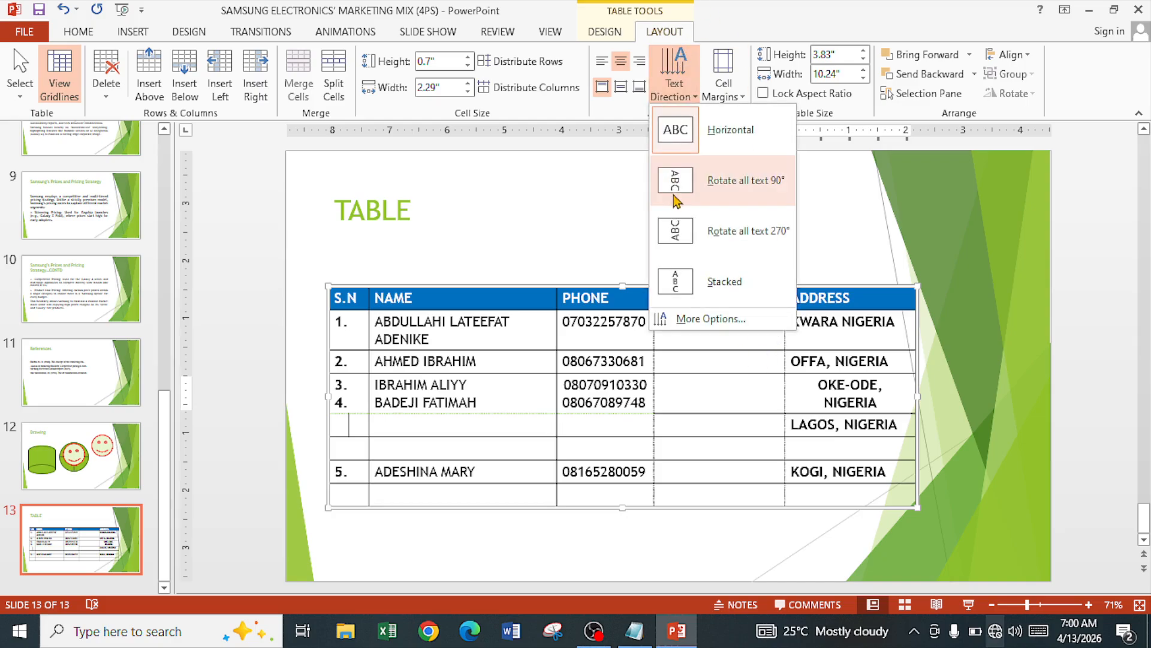
{"action": "left_click", "coordinate": [696, 195]}
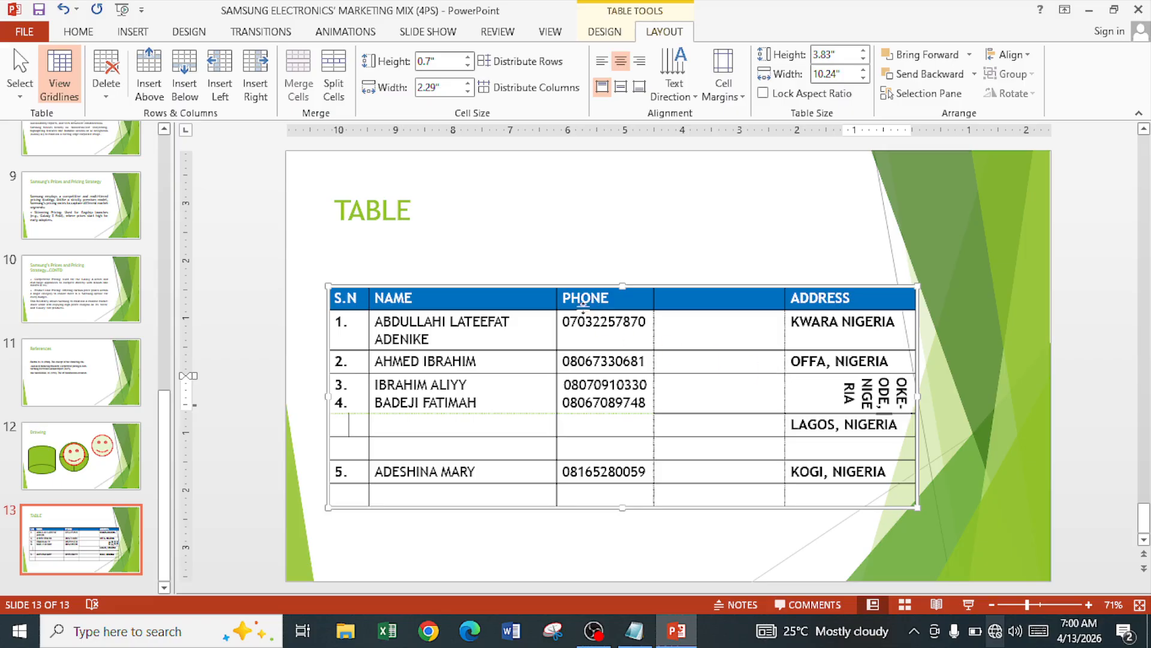
{"action": "left_click_drag", "start_coordinate": [623, 288], "coordinate": [619, 239]}
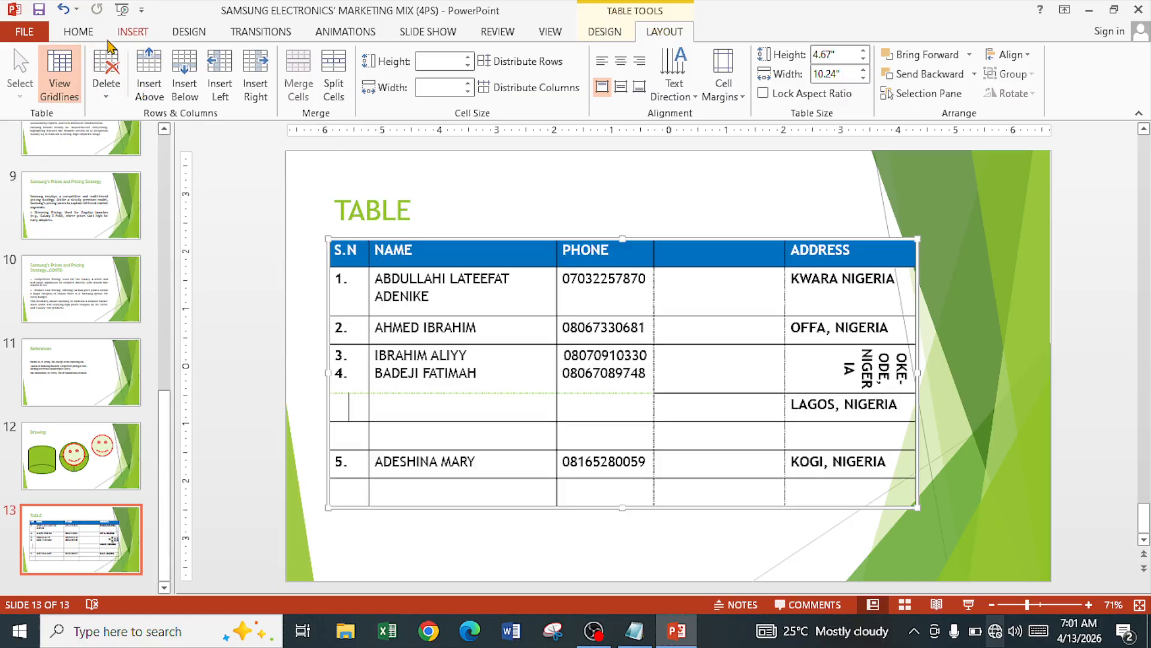
{"action": "left_click", "coordinate": [79, 31]}
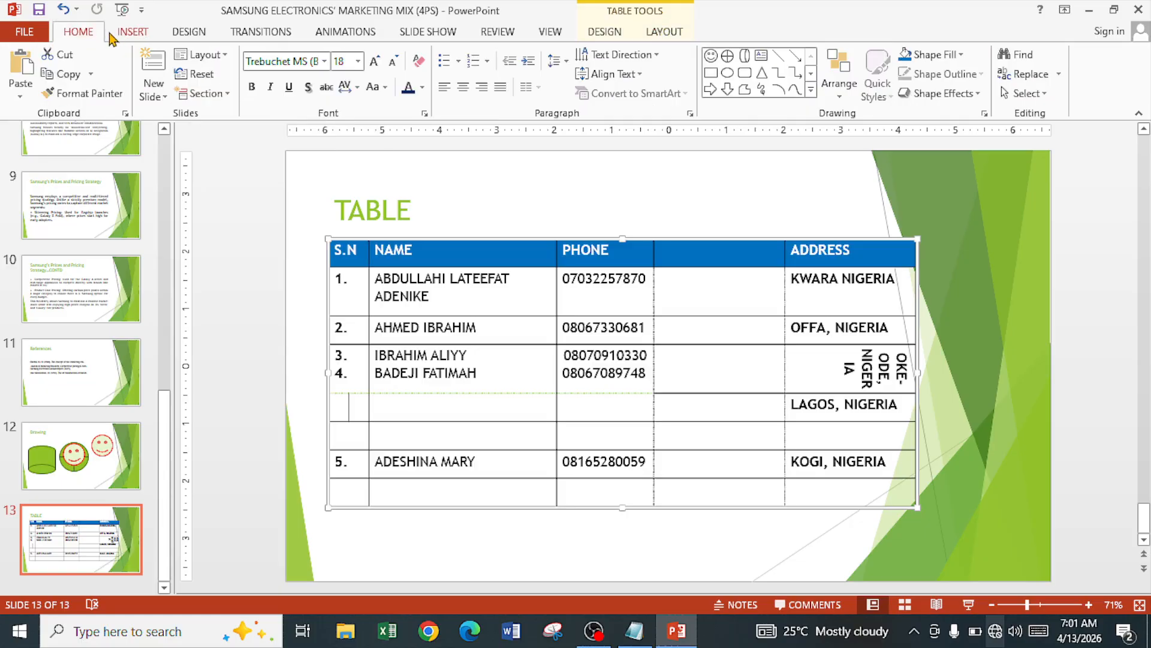
{"action": "left_click", "coordinate": [112, 34]}
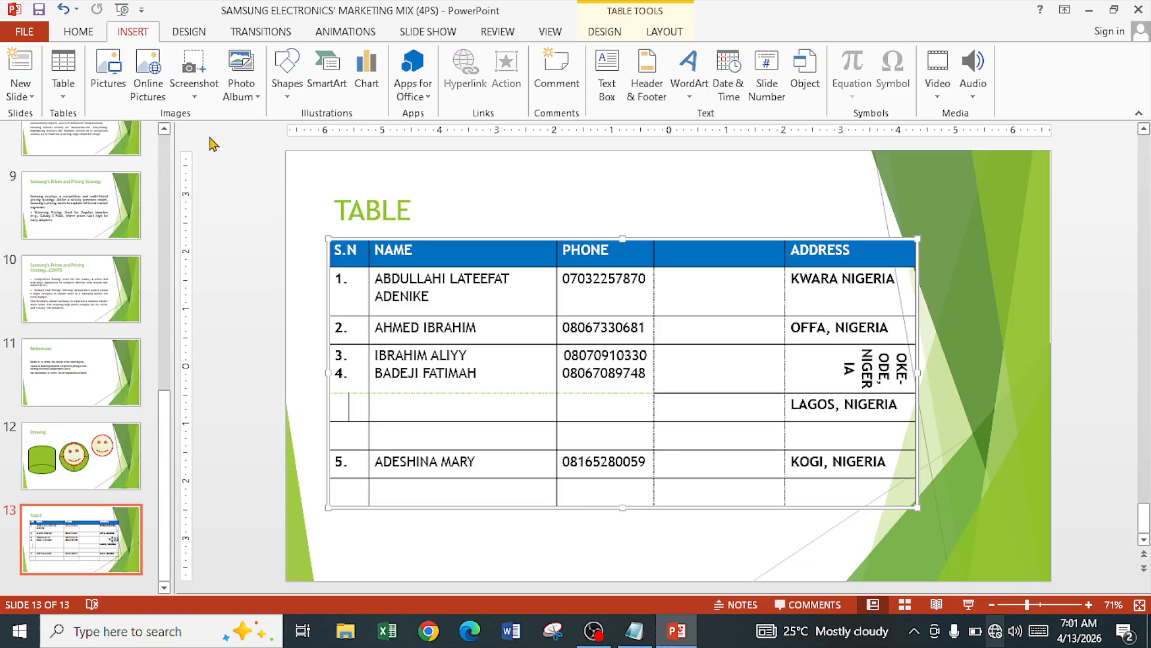